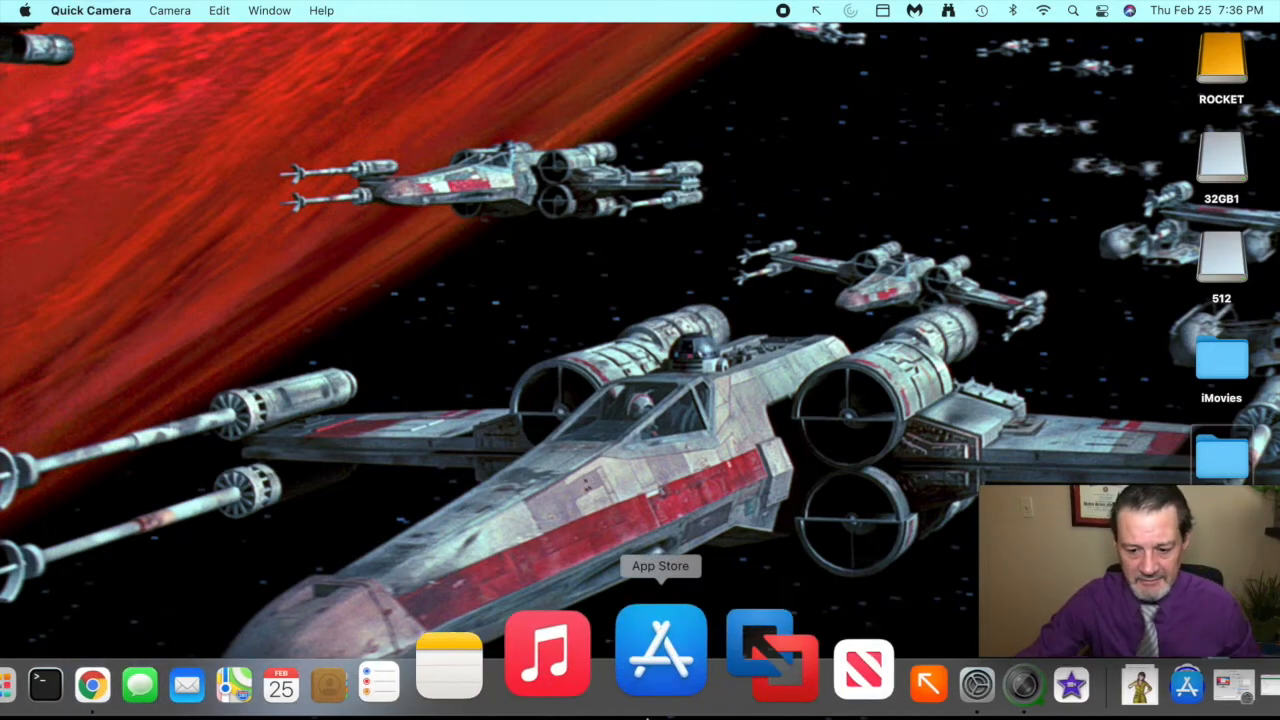
- Switch to Chrome and set cell C3 of the Book.xlsx workbook to 7
left_click(232, 690)
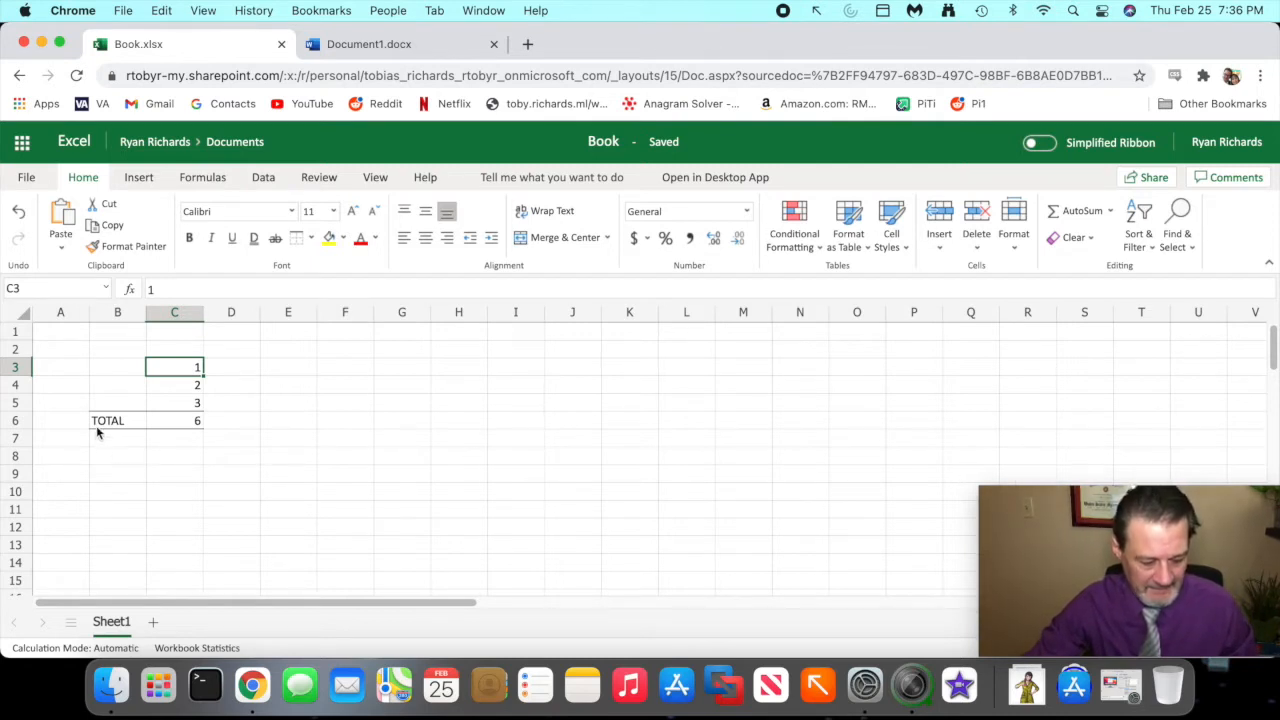
mouse_move(230, 424)
left_mouse_down()
mouse_move(206, 342)
mouse_move(85, 380)
mouse_move(104, 458)
mouse_move(196, 460)
mouse_move(226, 423)
mouse_move(188, 414)
mouse_move(196, 454)
mouse_move(222, 440)
mouse_move(213, 408)
left_mouse_up()
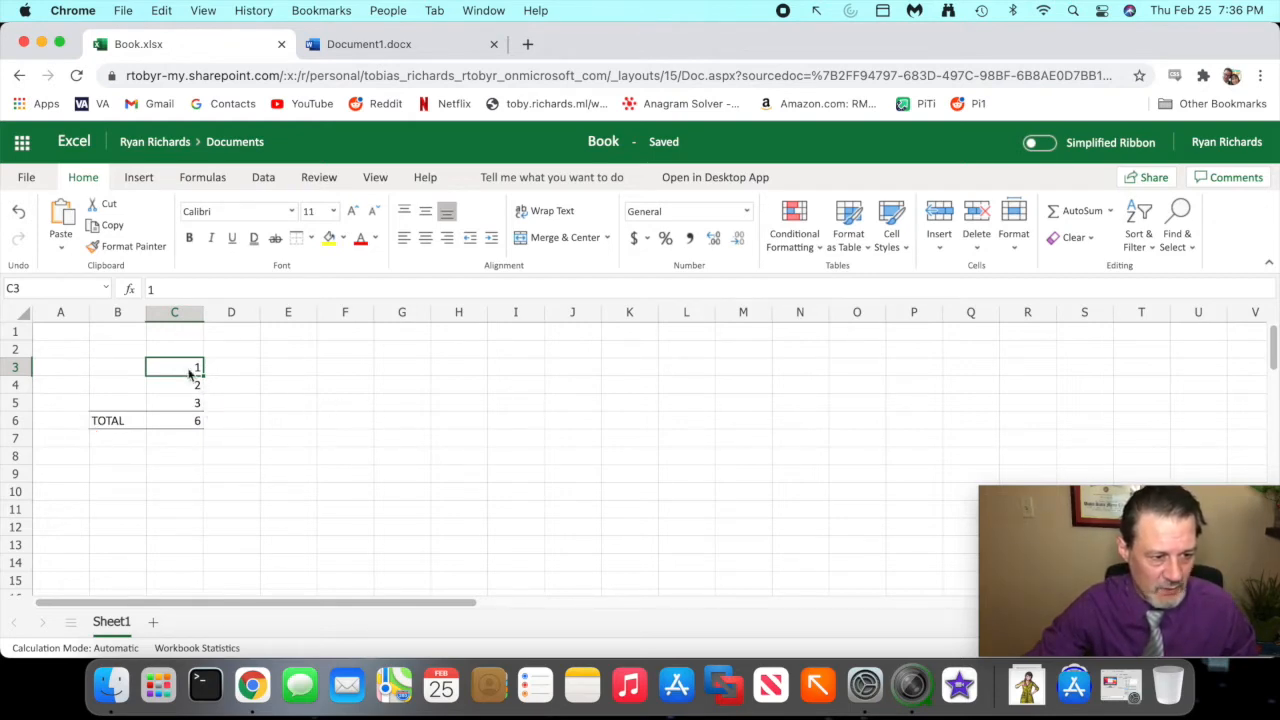
type("7")
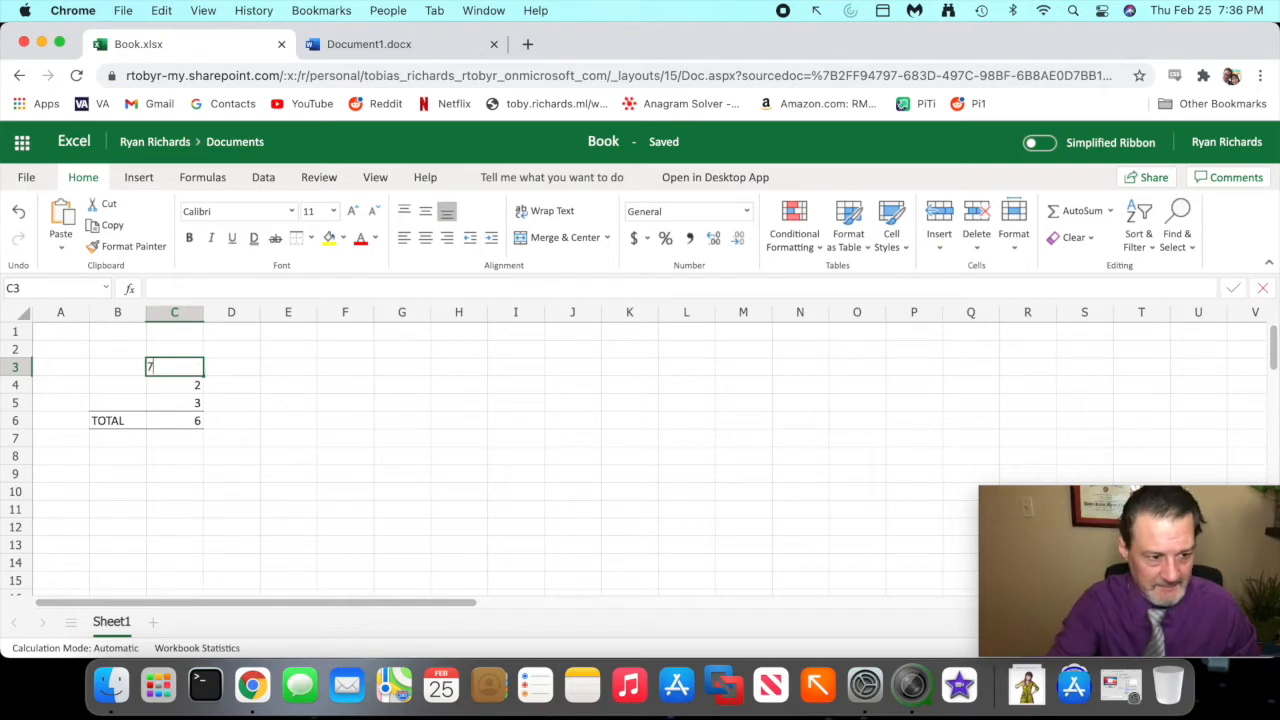
key("Return")
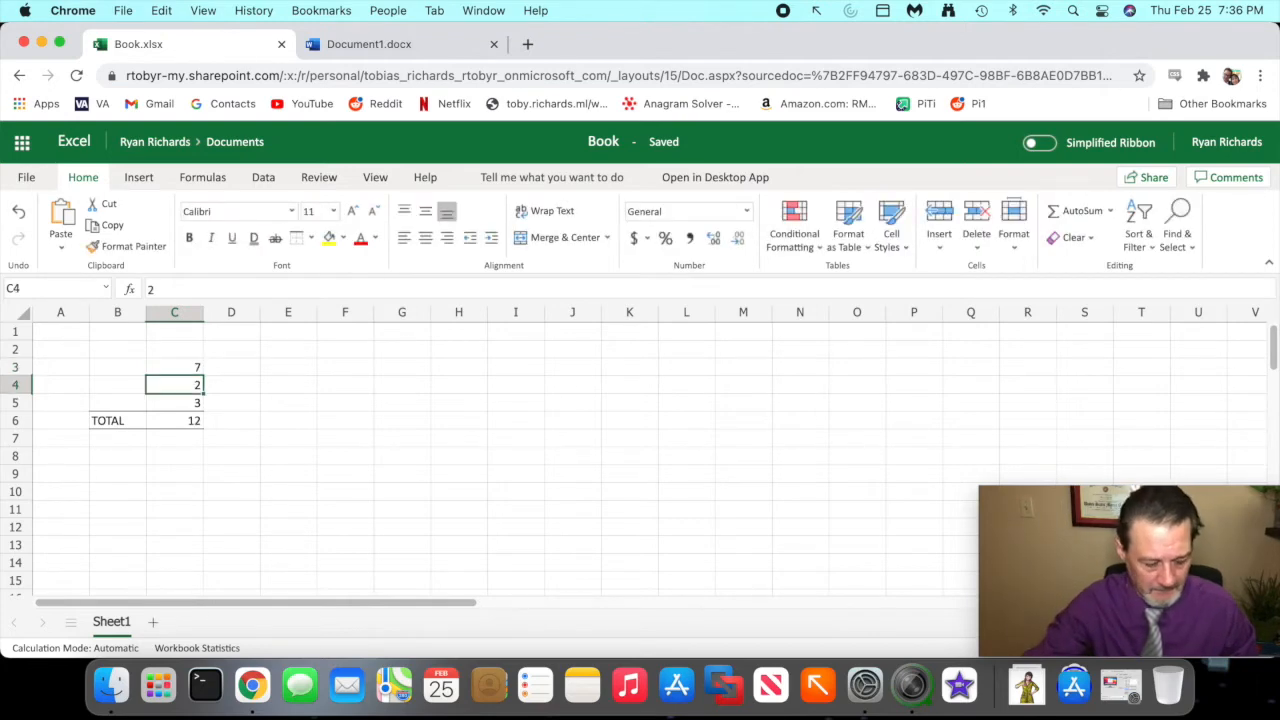
- Close the Book.xlsx workbook, leaving the Document1 document open
mouse_move(221, 408)
left_mouse_down()
mouse_move(160, 408)
mouse_move(175, 452)
mouse_move(285, 450)
mouse_move(247, 432)
left_mouse_up()
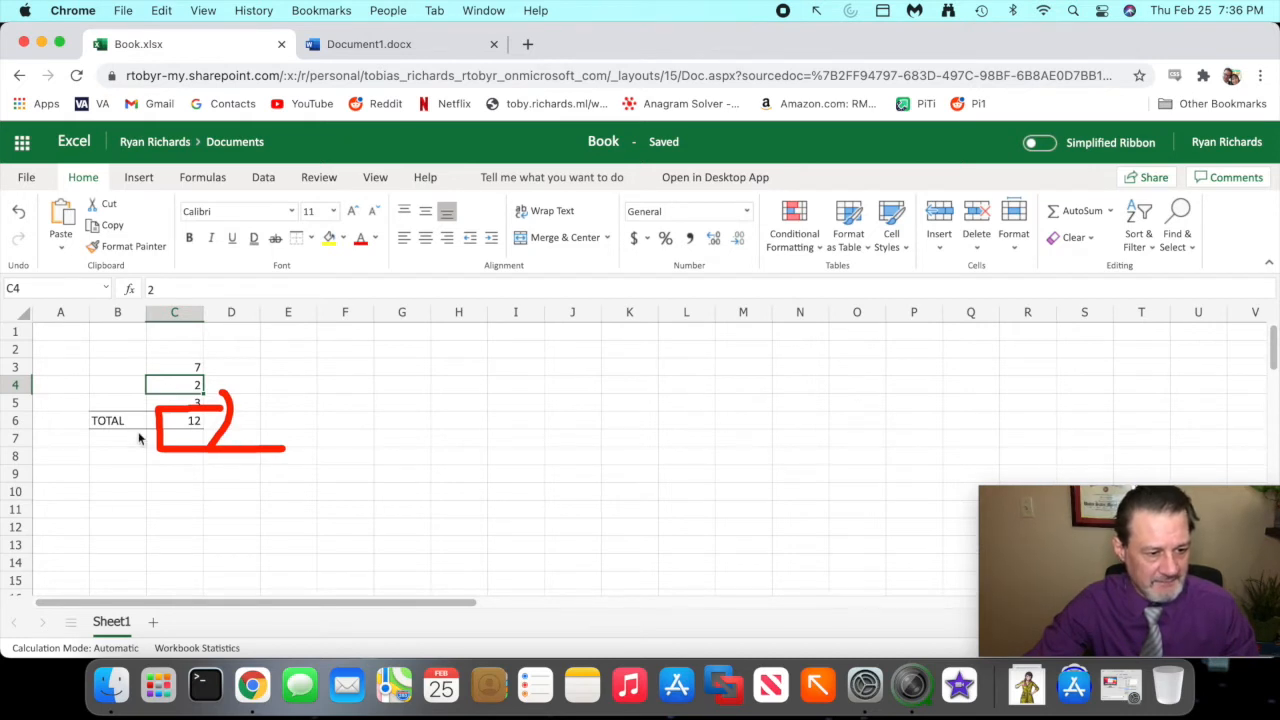
key("Escape")
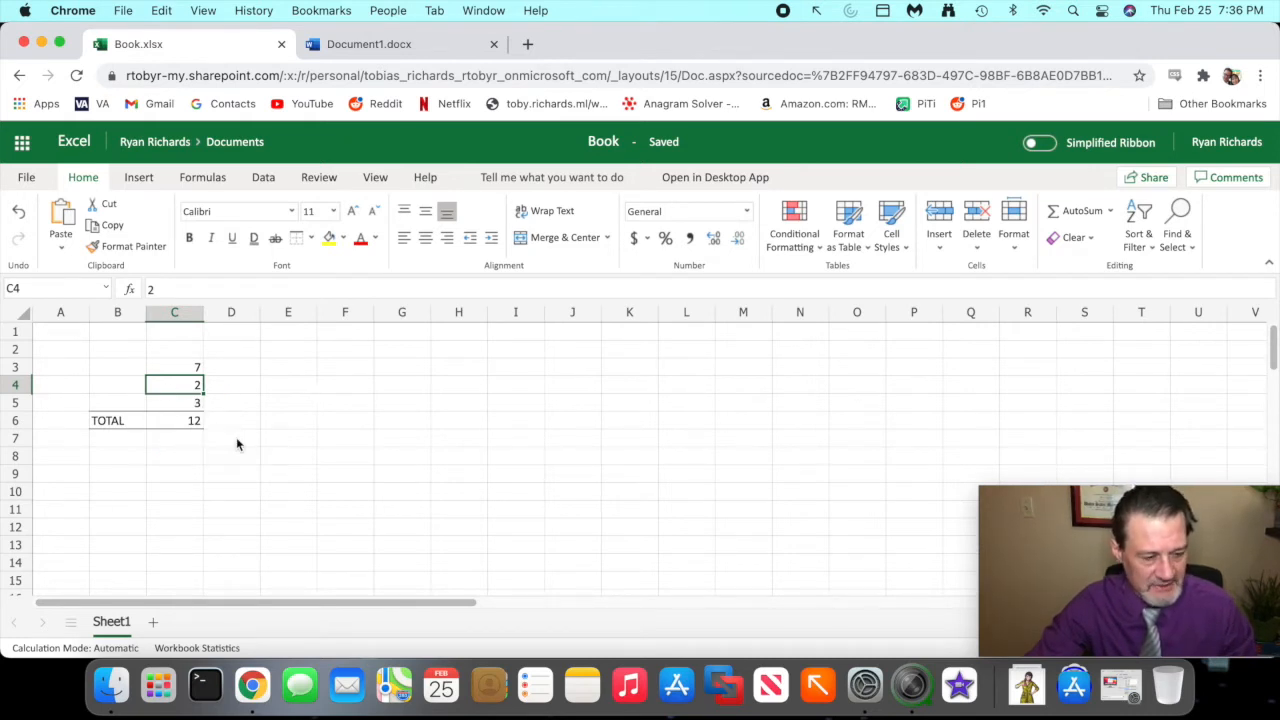
left_click(281, 45)
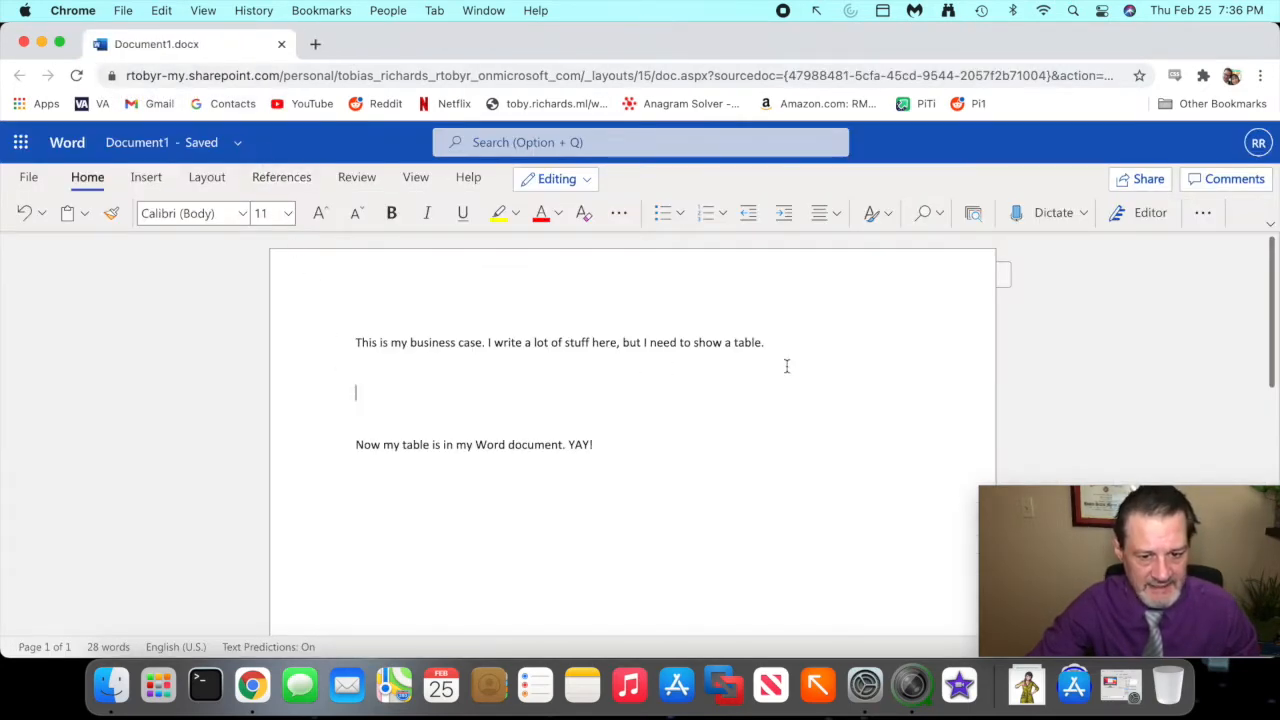
mouse_move(516, 306)
left_mouse_down()
mouse_move(369, 309)
mouse_move(843, 374)
mouse_move(535, 325)
left_mouse_up()
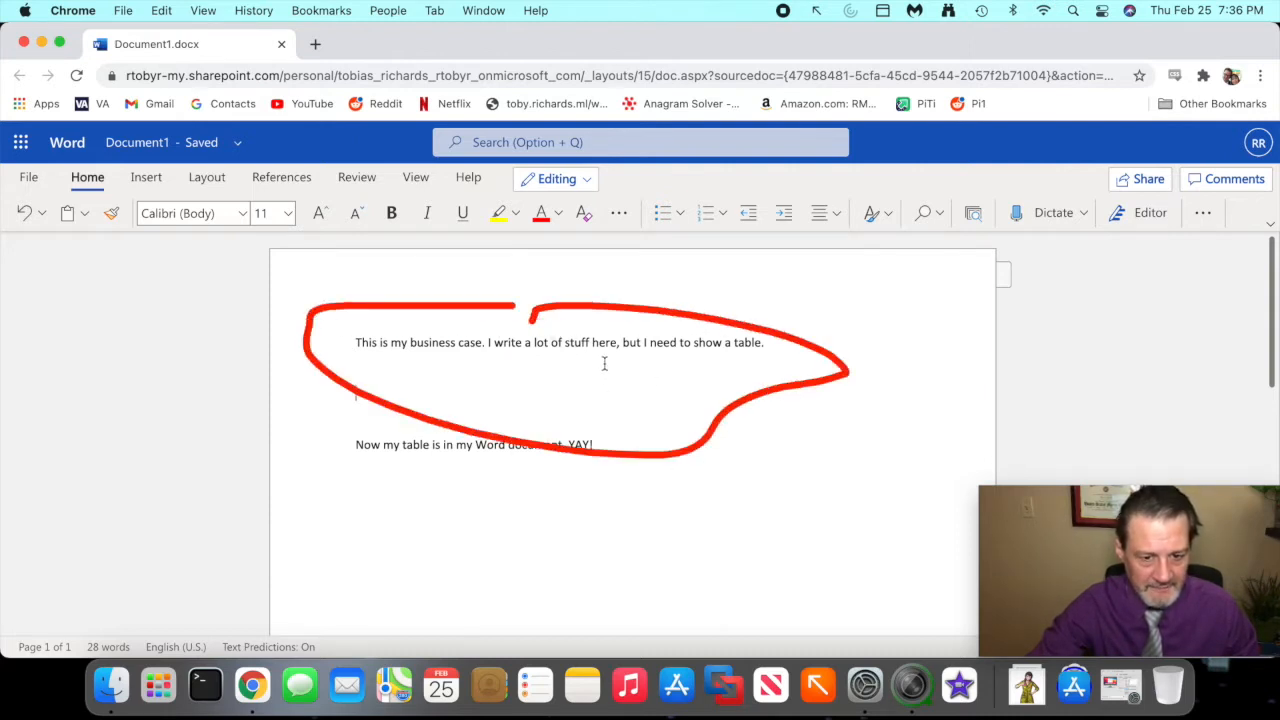
mouse_move(592, 428)
left_mouse_down()
mouse_move(317, 450)
mouse_move(588, 470)
mouse_move(566, 476)
left_mouse_up()
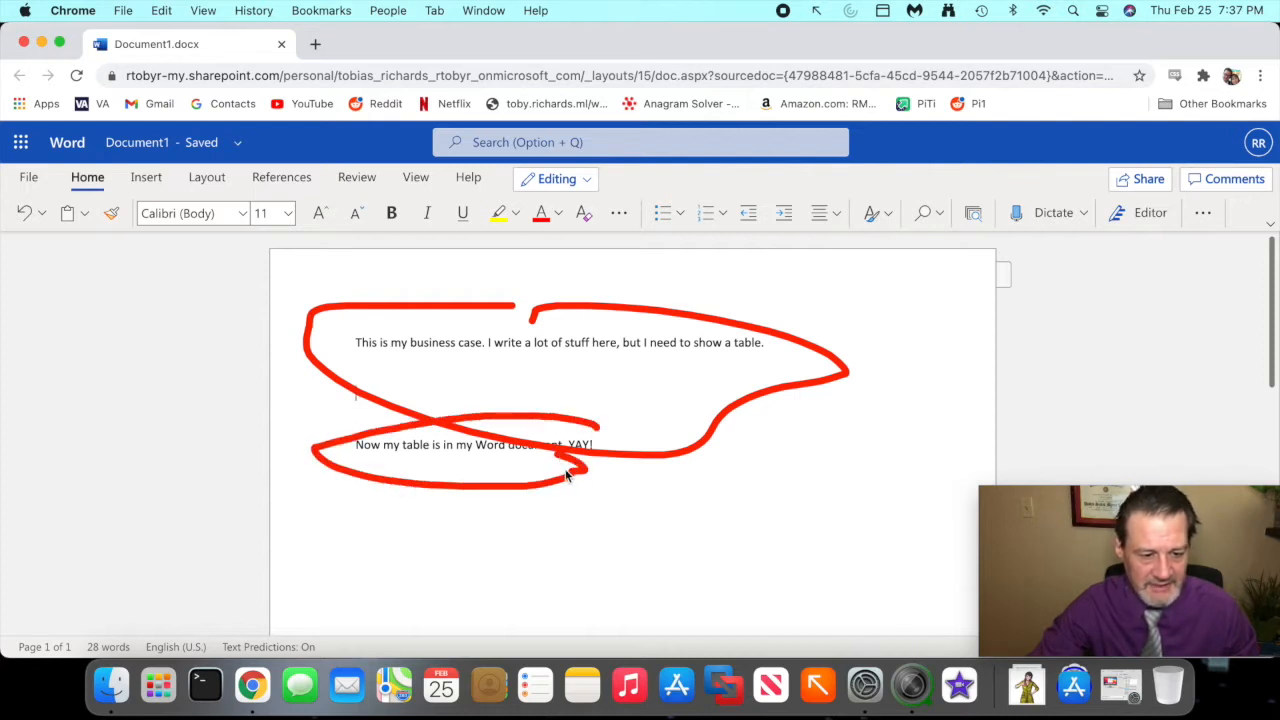
key("Escape")
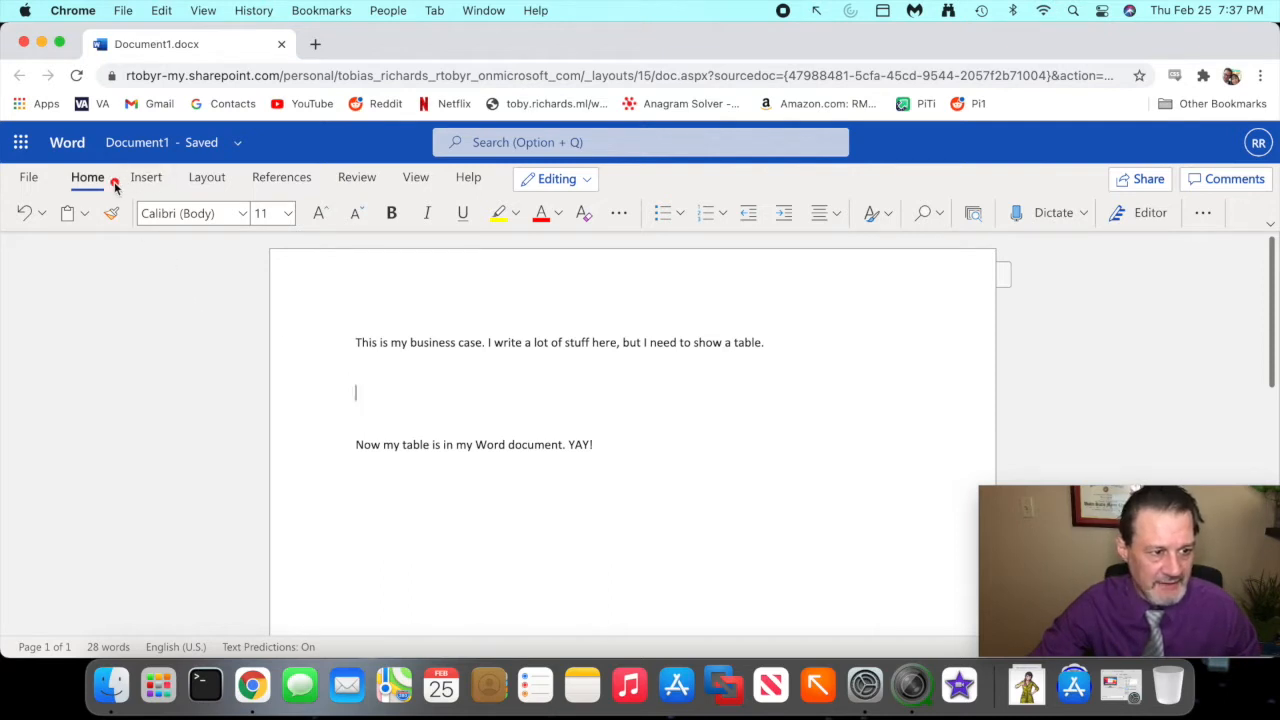
- Insert a table with four columns and six rows on the blank line between the two paragraphs
mouse_move(110, 185)
left_mouse_down()
mouse_move(170, 193)
mouse_move(142, 160)
mouse_move(131, 174)
left_mouse_up()
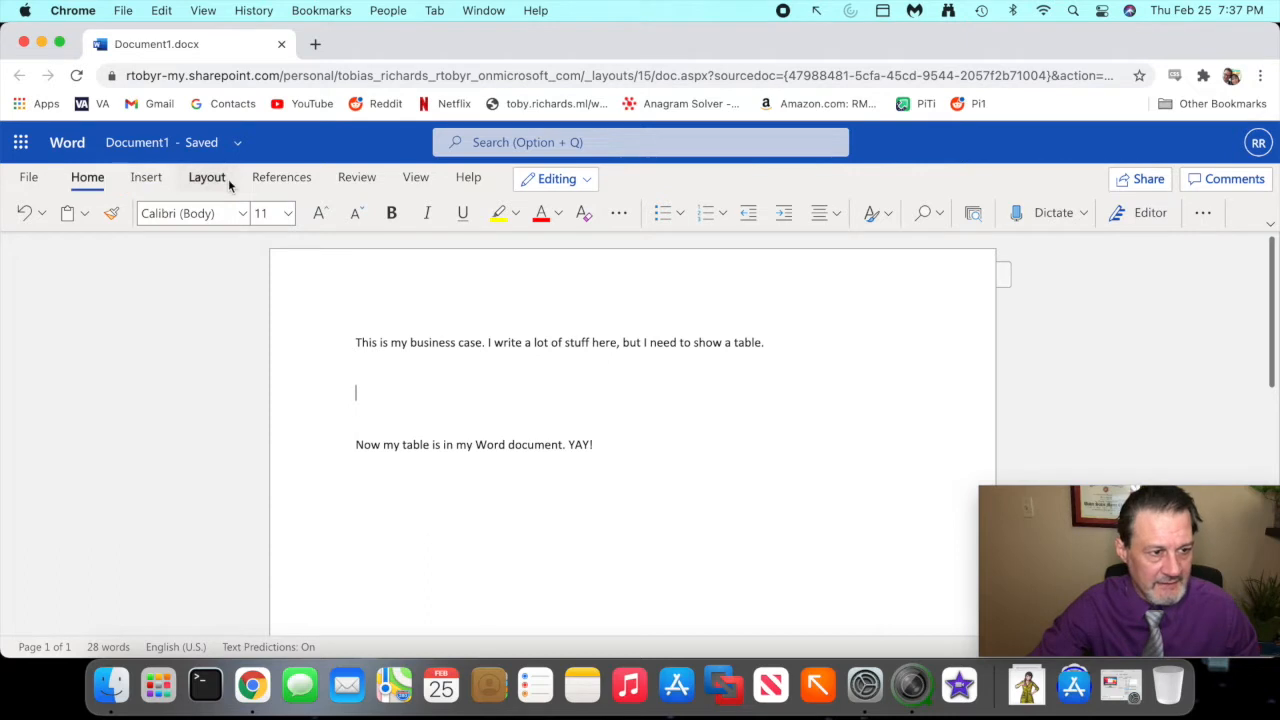
left_click(155, 178)
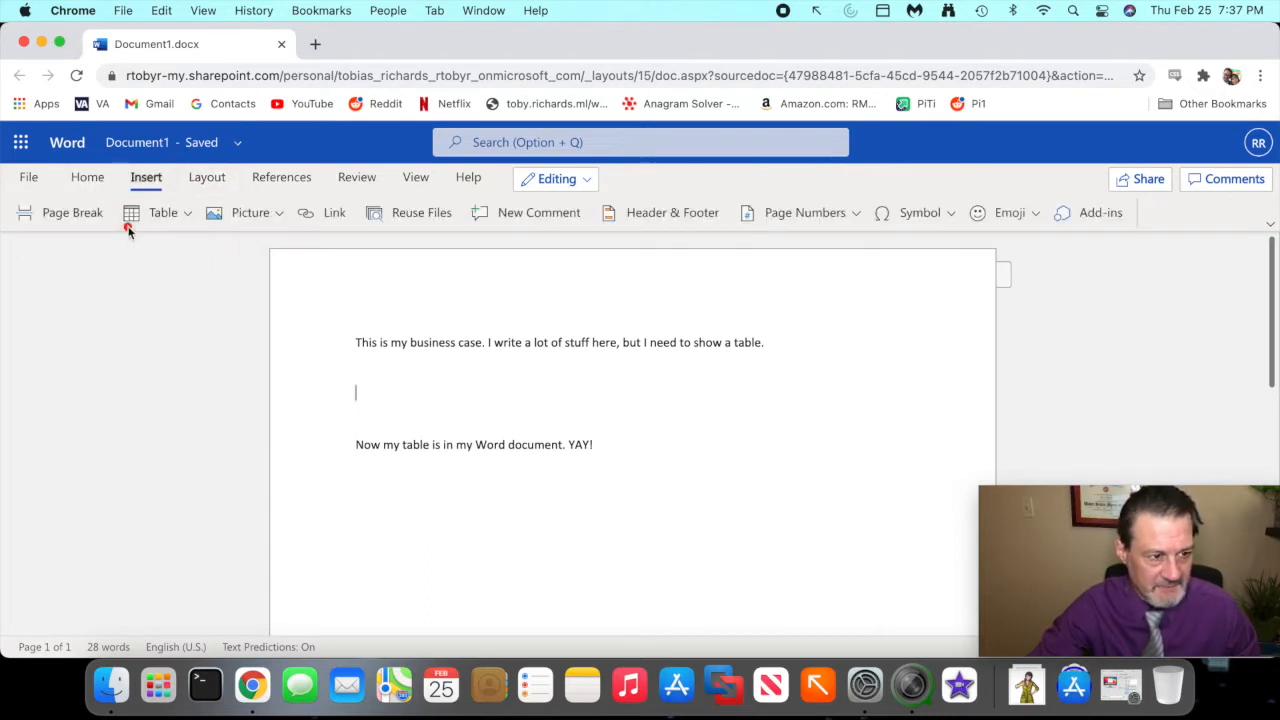
mouse_move(182, 226)
left_mouse_down()
mouse_move(176, 197)
mouse_move(126, 226)
left_mouse_up()
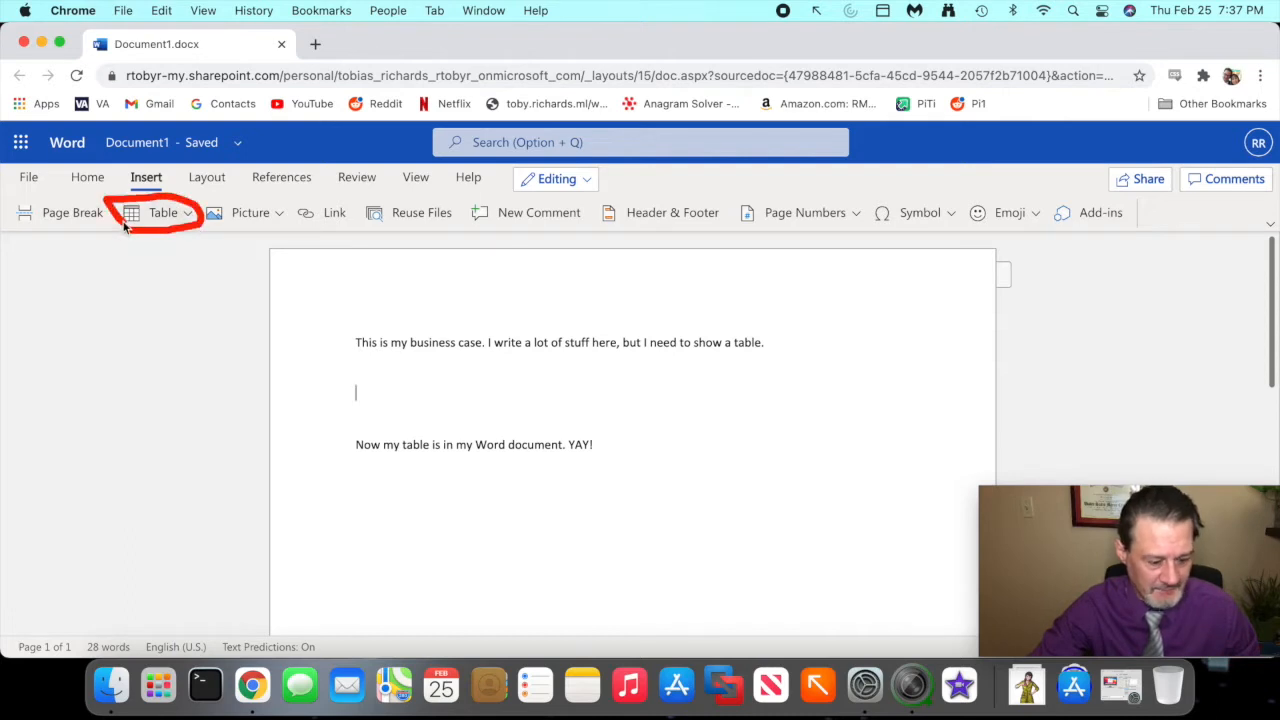
left_click(162, 216)
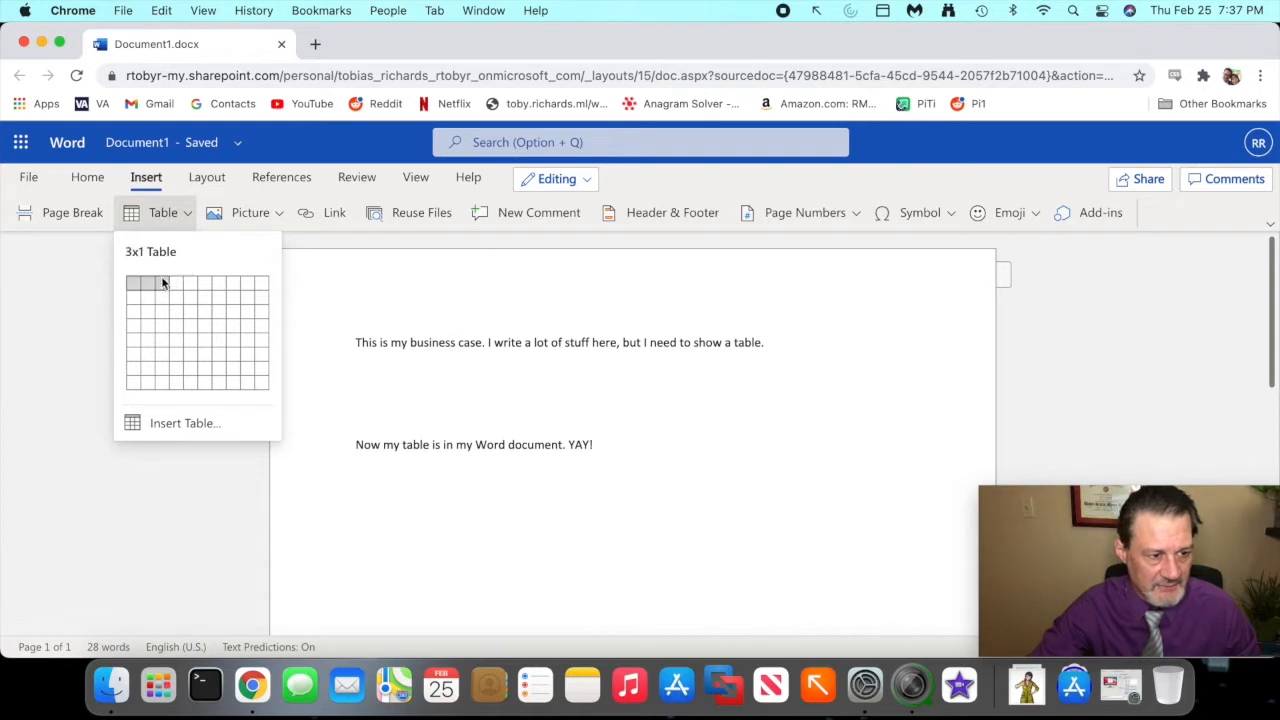
left_click(168, 350)
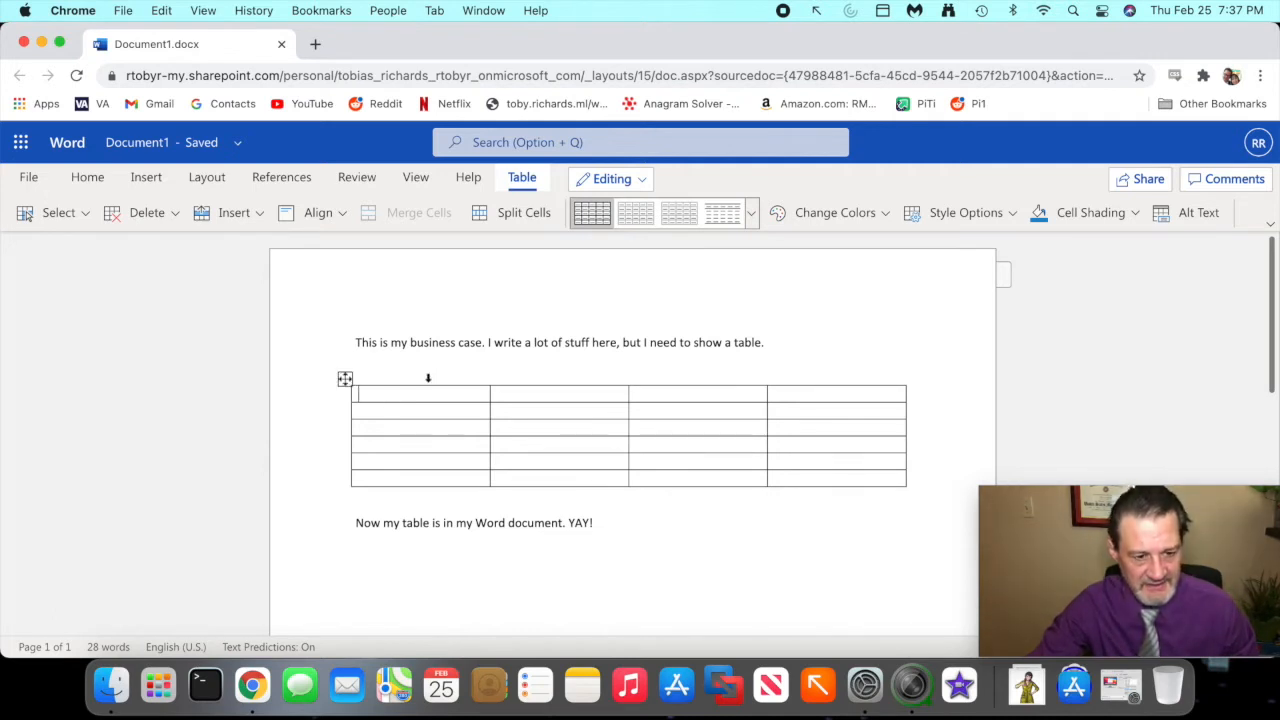
mouse_move(430, 380)
left_mouse_down()
mouse_move(334, 417)
mouse_move(493, 412)
mouse_move(441, 381)
mouse_move(470, 430)
mouse_move(614, 443)
mouse_move(576, 408)
left_mouse_up()
mouse_move(849, 383)
left_mouse_down()
mouse_move(771, 394)
mouse_move(894, 434)
mouse_move(794, 403)
mouse_move(774, 412)
left_mouse_up()
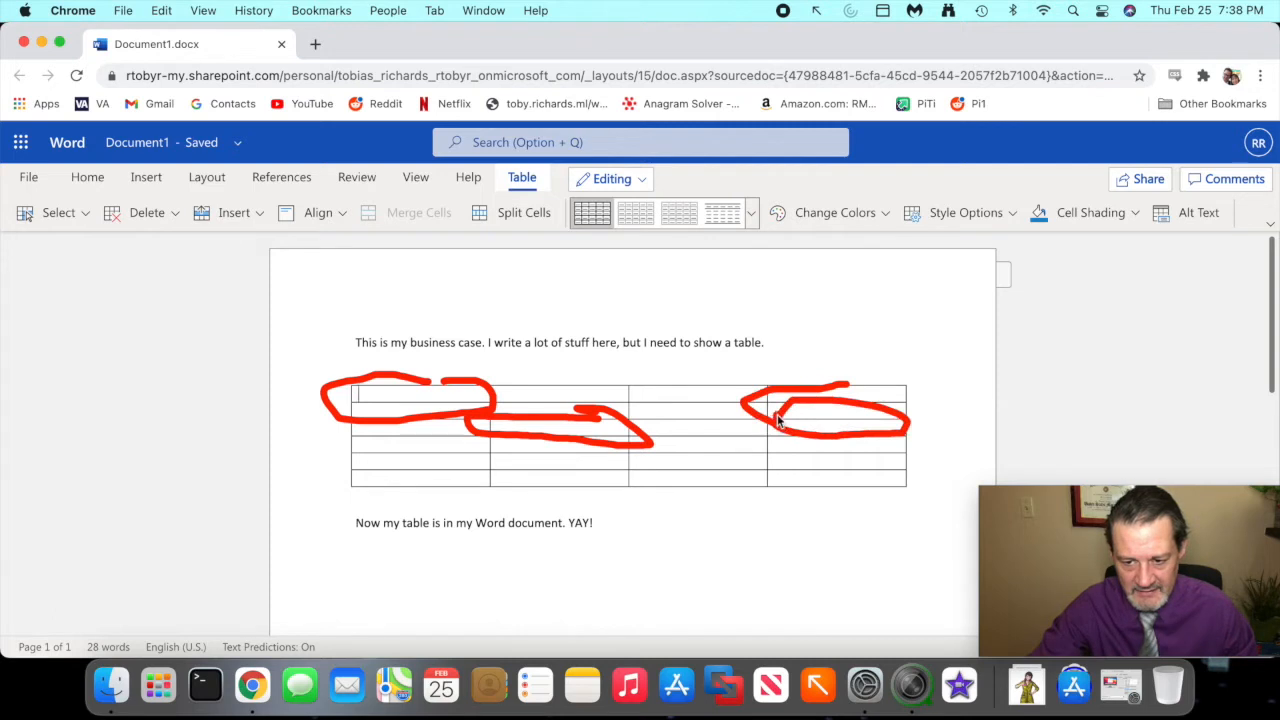
mouse_move(731, 465)
left_mouse_down()
mouse_move(640, 484)
mouse_move(765, 487)
mouse_move(745, 472)
left_mouse_up()
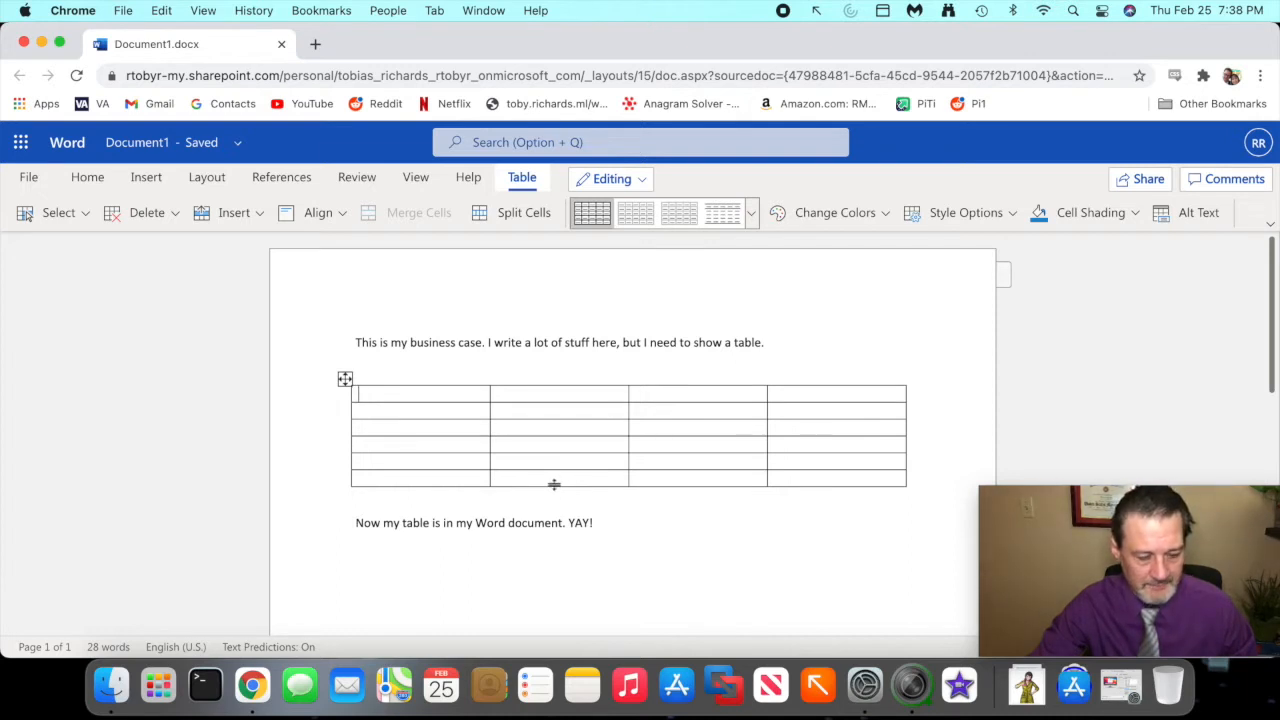
mouse_move(340, 429)
left_mouse_down()
mouse_move(932, 440)
mouse_move(896, 448)
left_mouse_up()
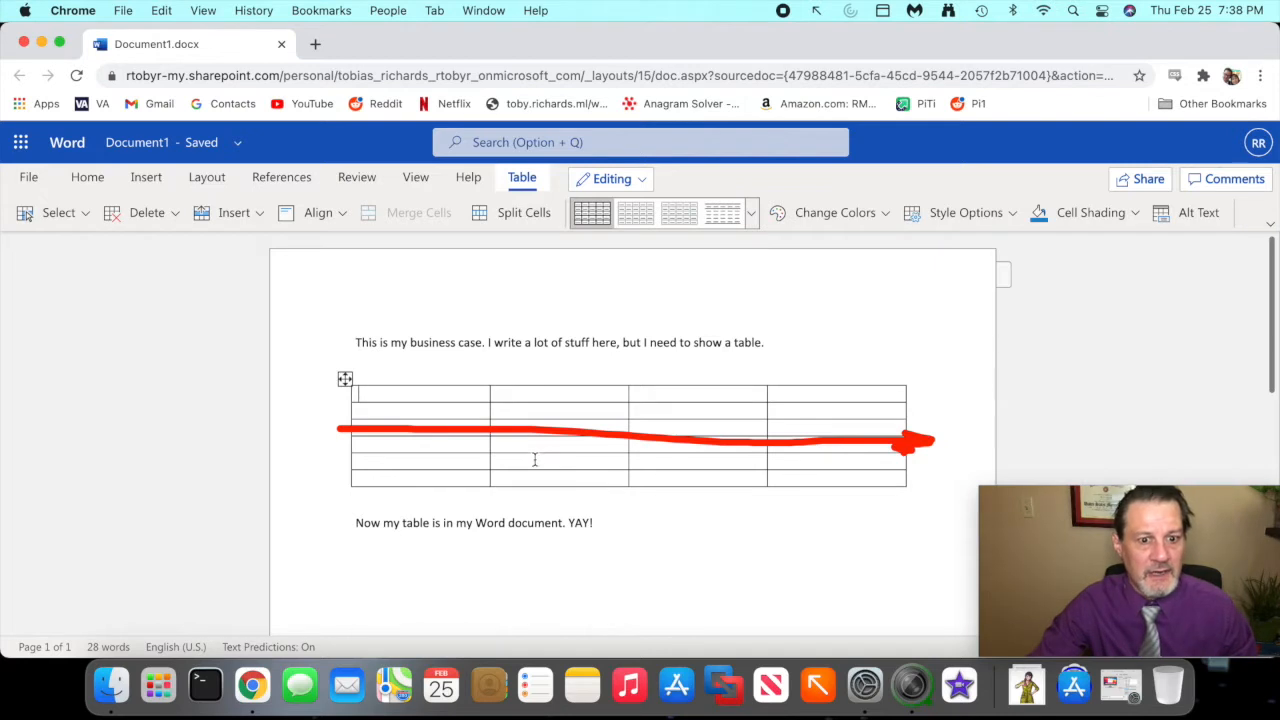
mouse_move(538, 366)
left_mouse_down()
mouse_move(540, 514)
mouse_move(576, 488)
left_mouse_up()
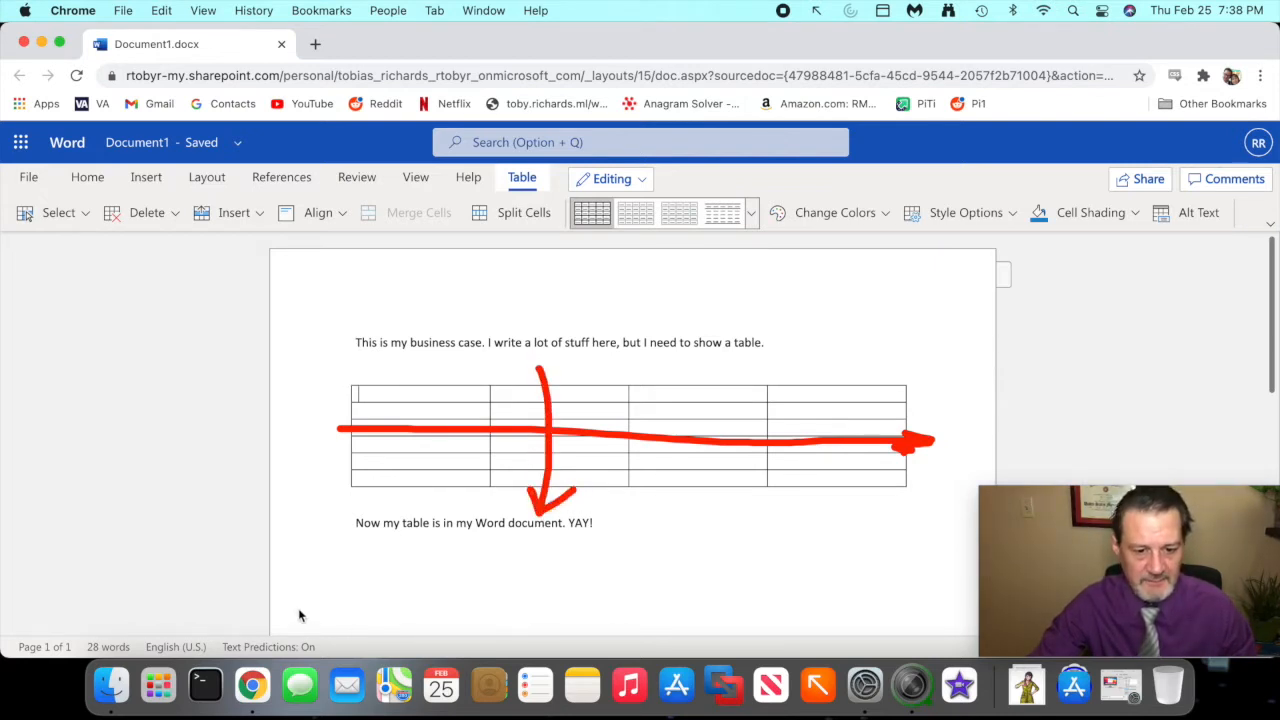
key("Escape")
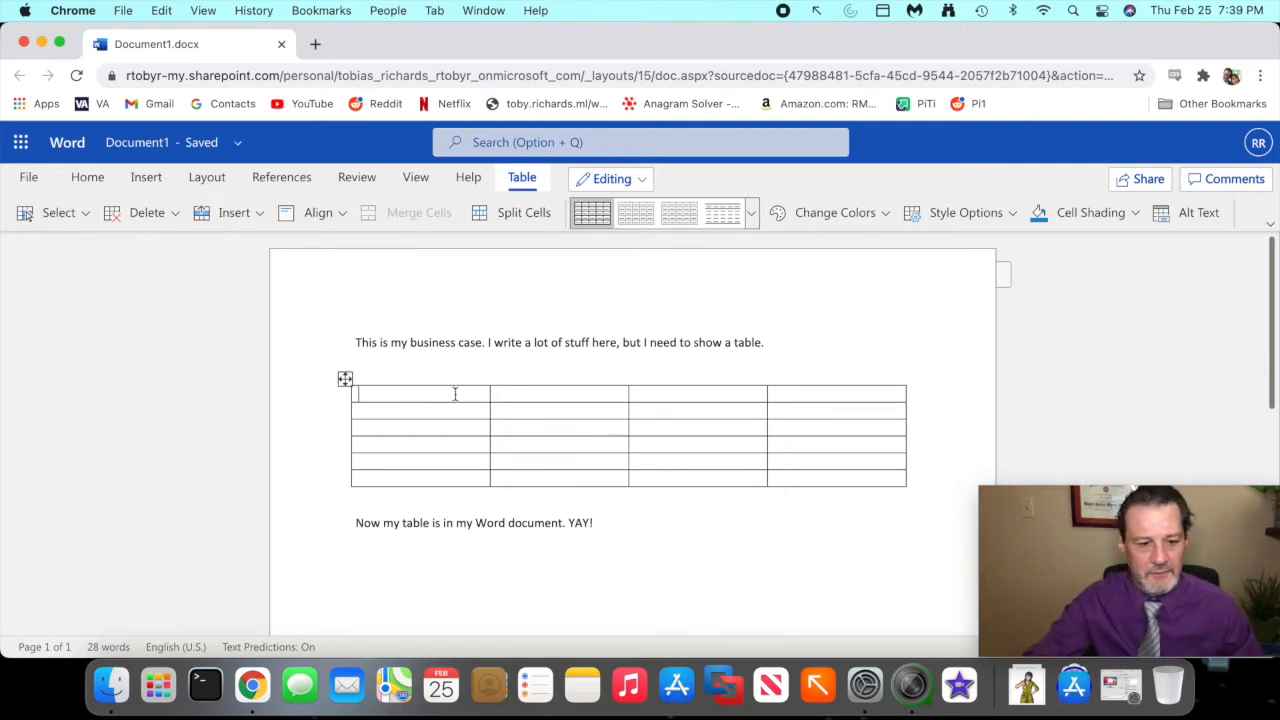
- Merge the four cells of the table's first row and enter the title "My Table About Numbers" there
mouse_move(831, 394)
left_mouse_down()
mouse_move(640, 380)
mouse_move(397, 402)
left_mouse_up()
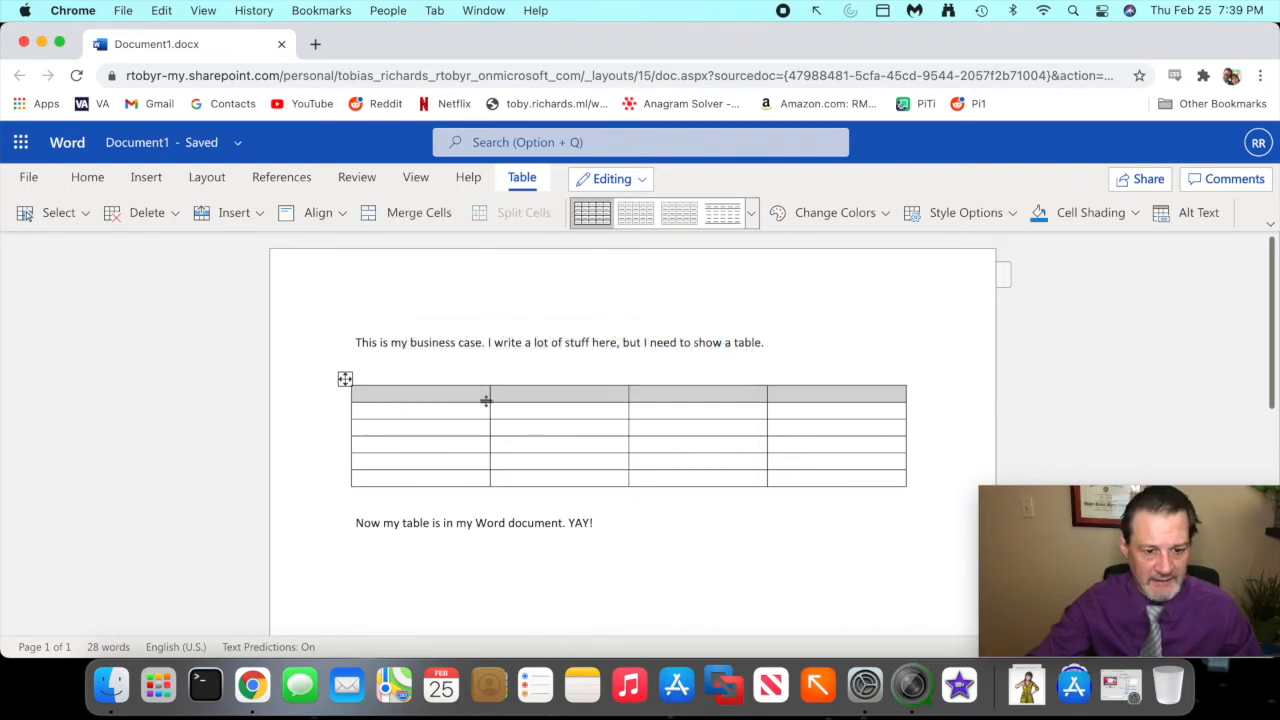
right_click(474, 395)
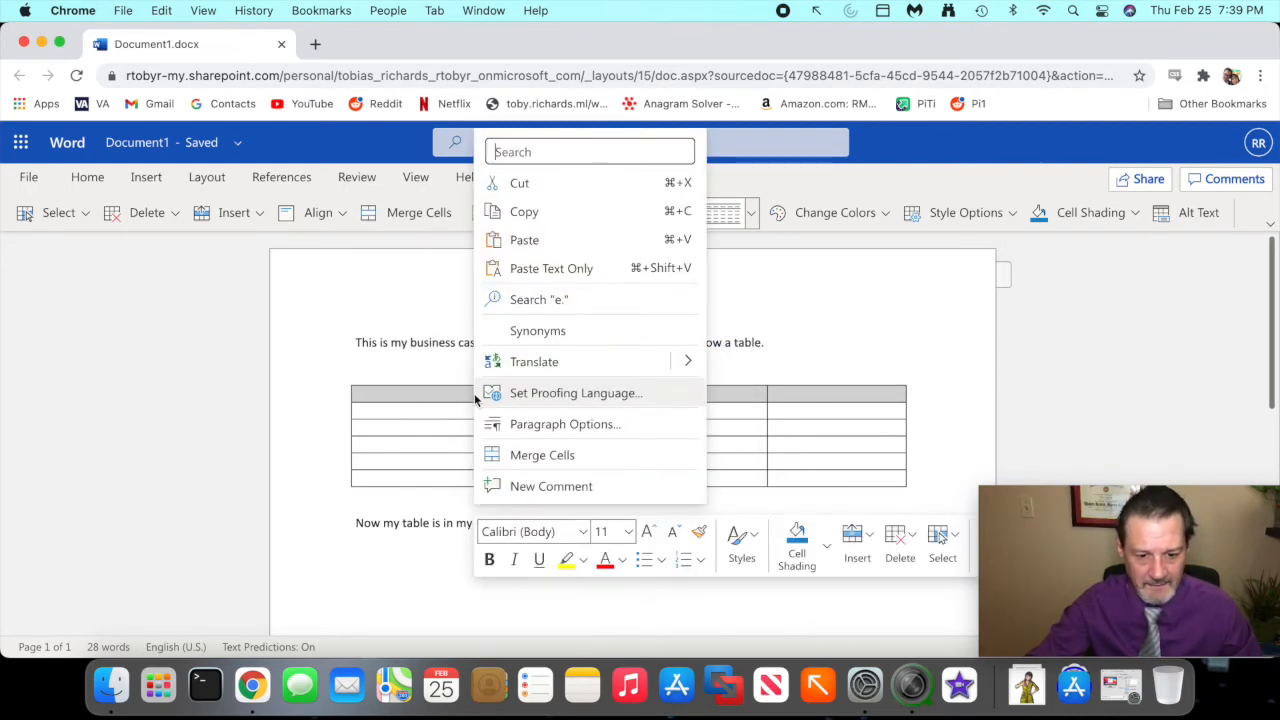
left_click(516, 455)
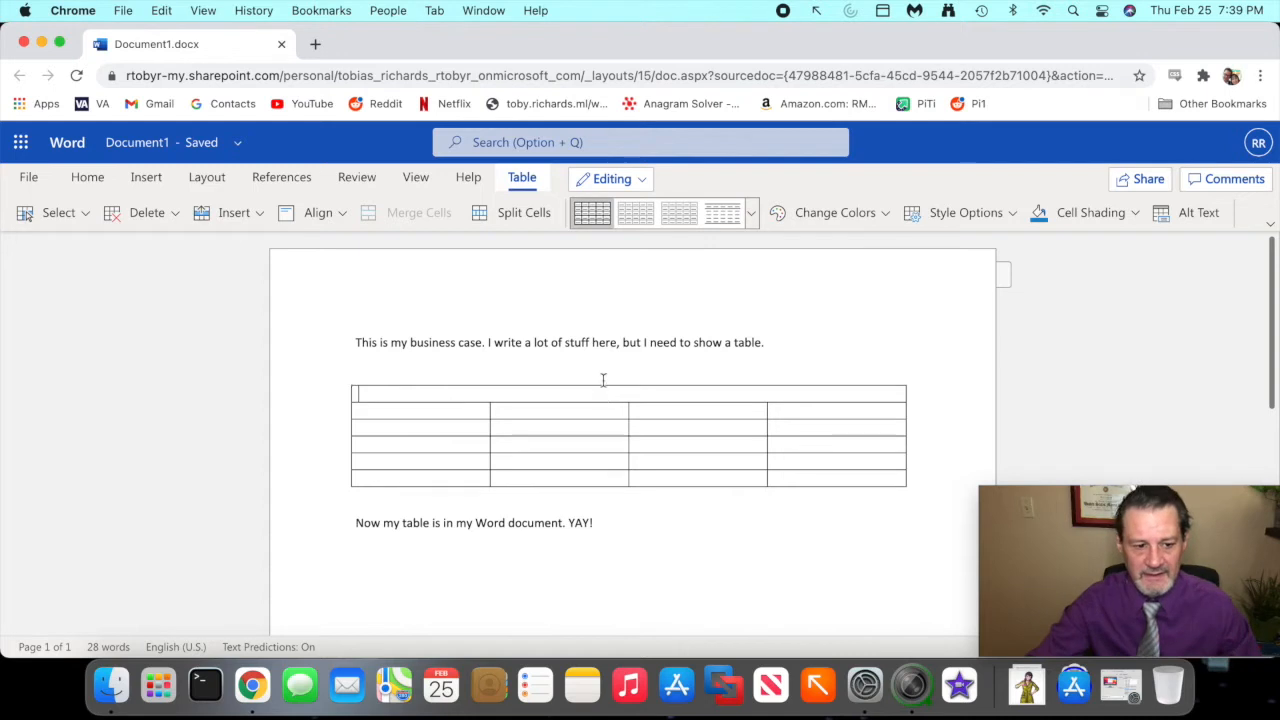
type("My Table About Numbers")
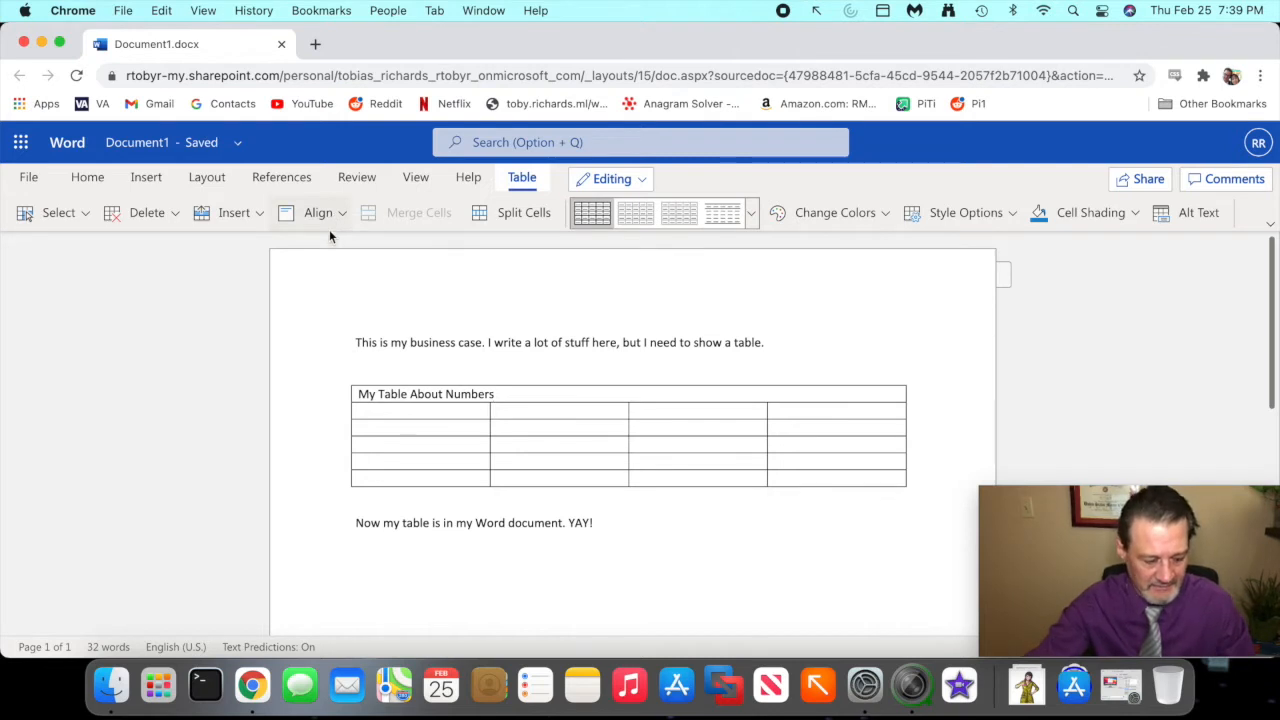
- Align the table's title to the centre of its merged cell, both horizontally and vertically
mouse_move(322, 232)
left_mouse_down()
mouse_move(352, 222)
mouse_move(305, 220)
left_mouse_up()
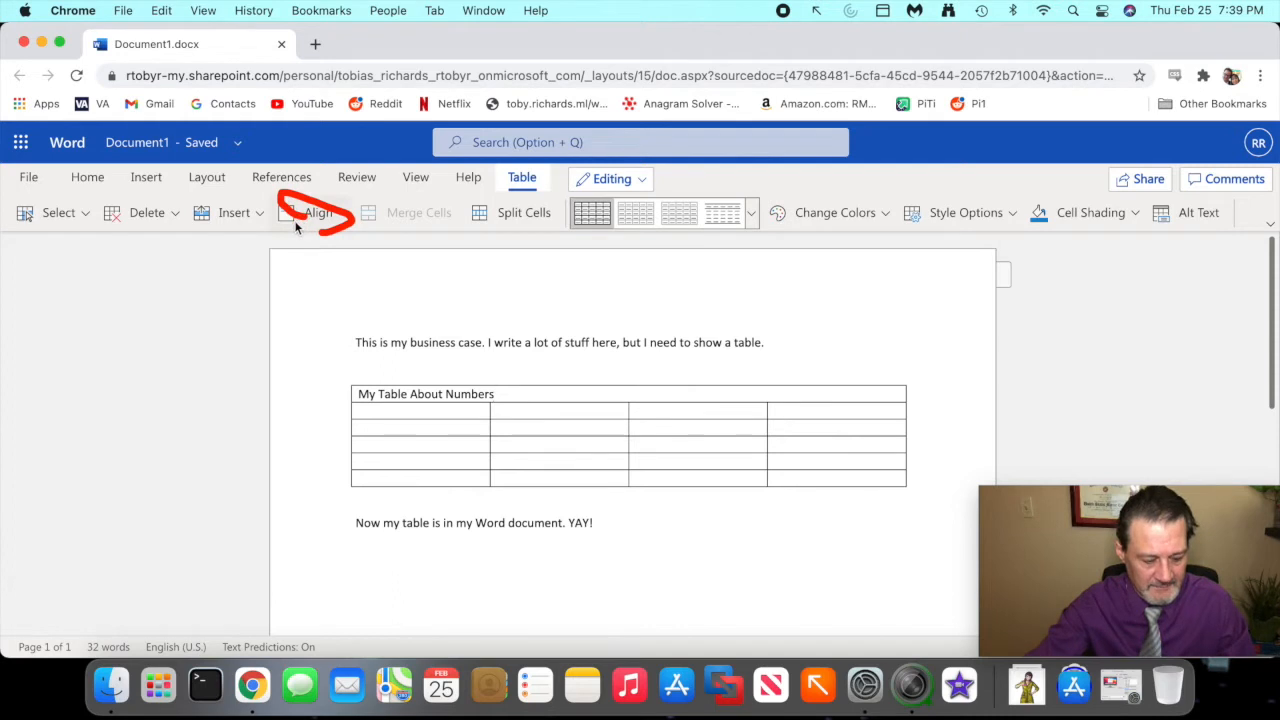
left_click(305, 216)
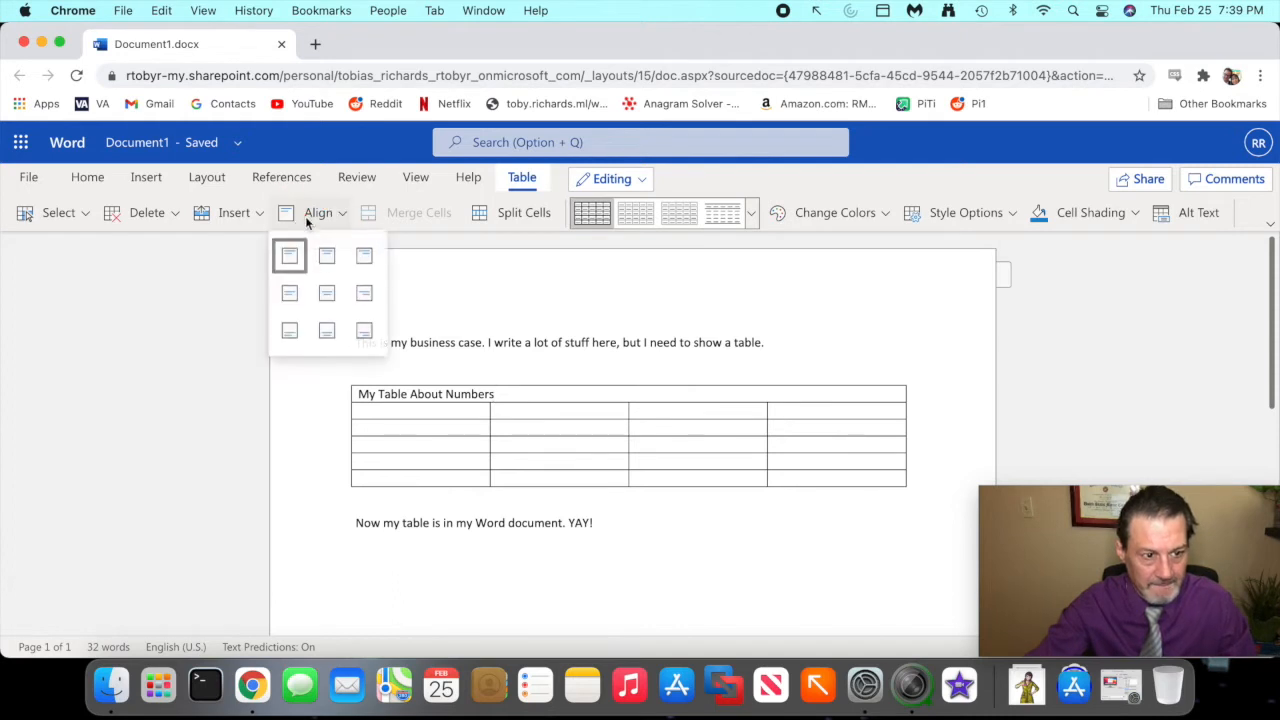
left_click(327, 306)
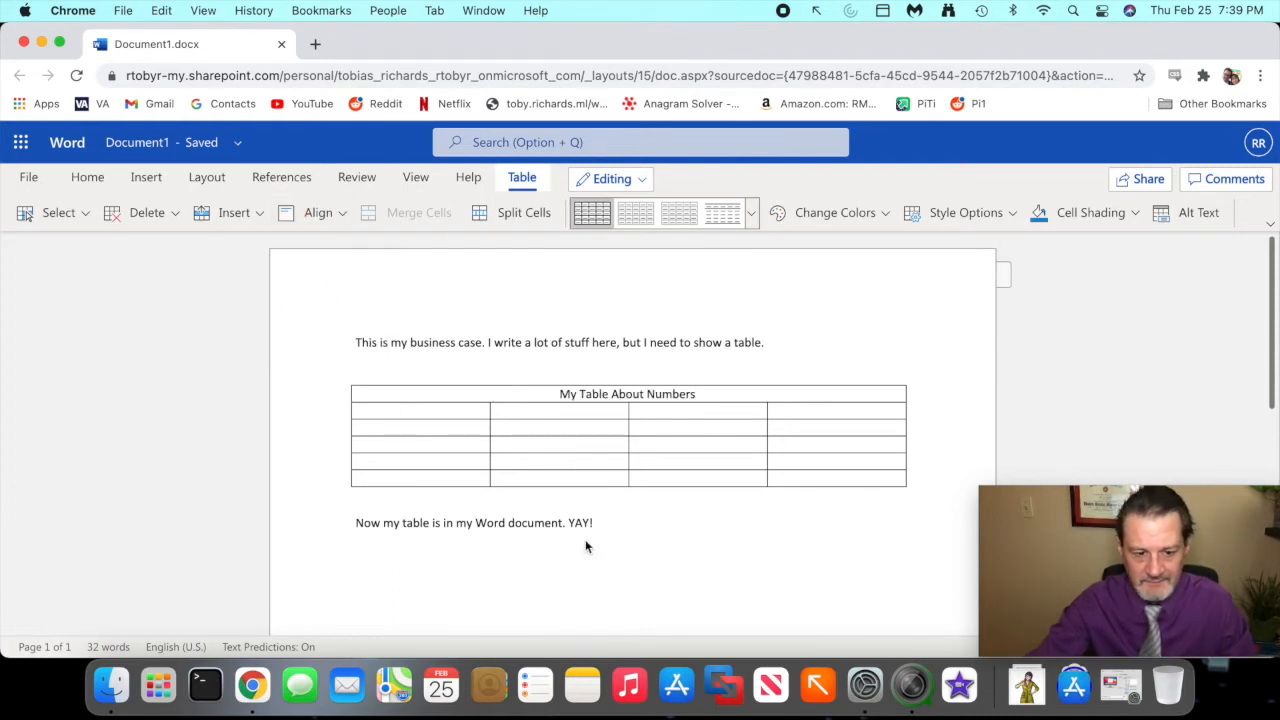
left_click(662, 528)
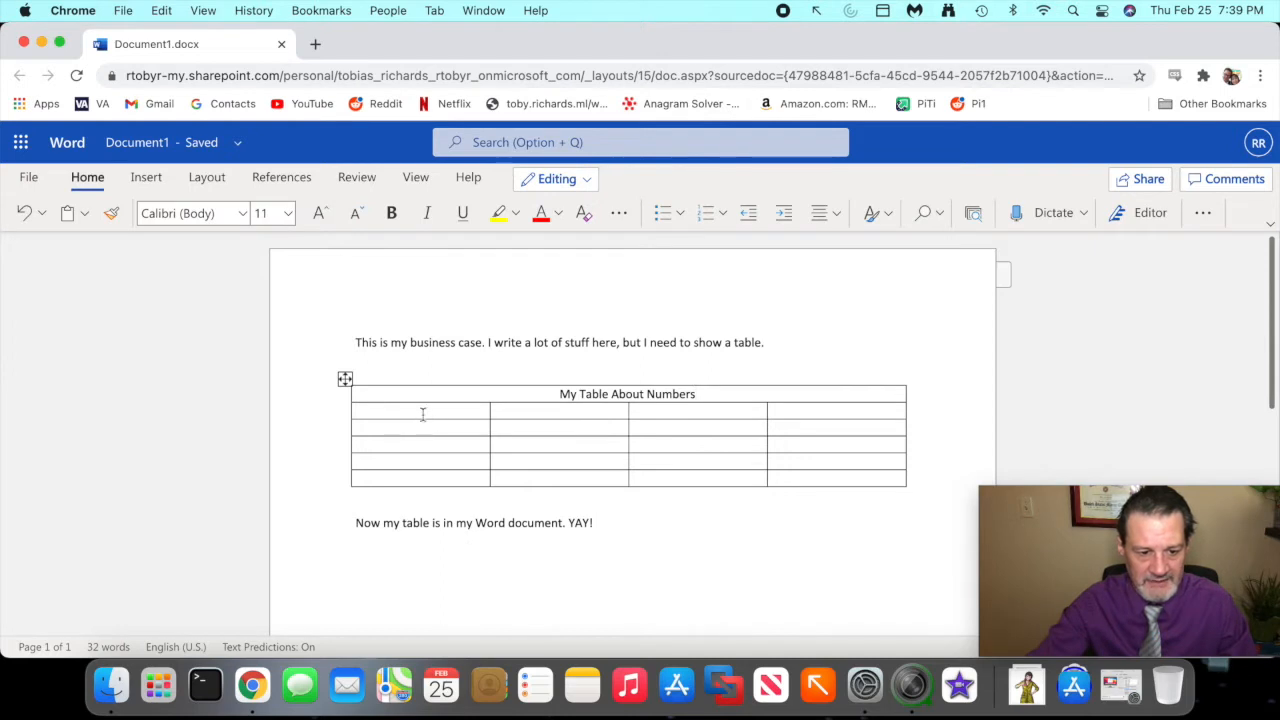
- Enter the column headings "Number", "Prime?", "Negative?" and "Irrational?" in the table's second row
left_click(422, 414)
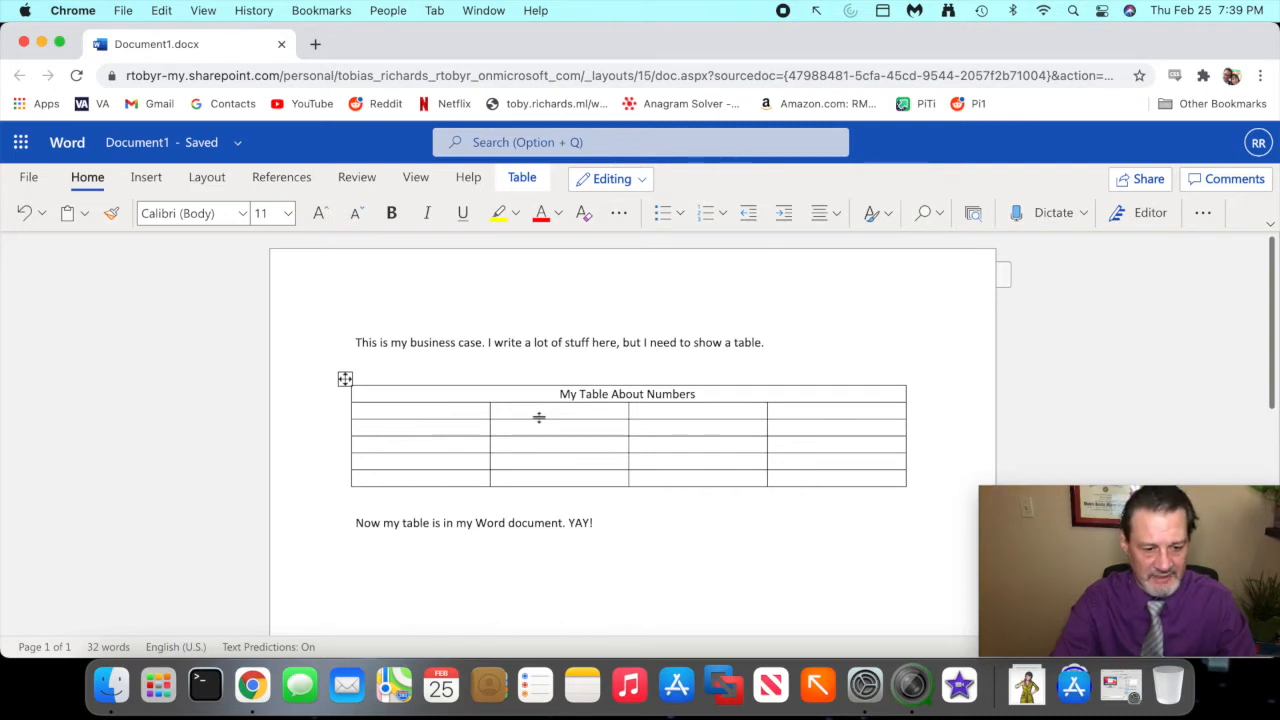
type("Number")
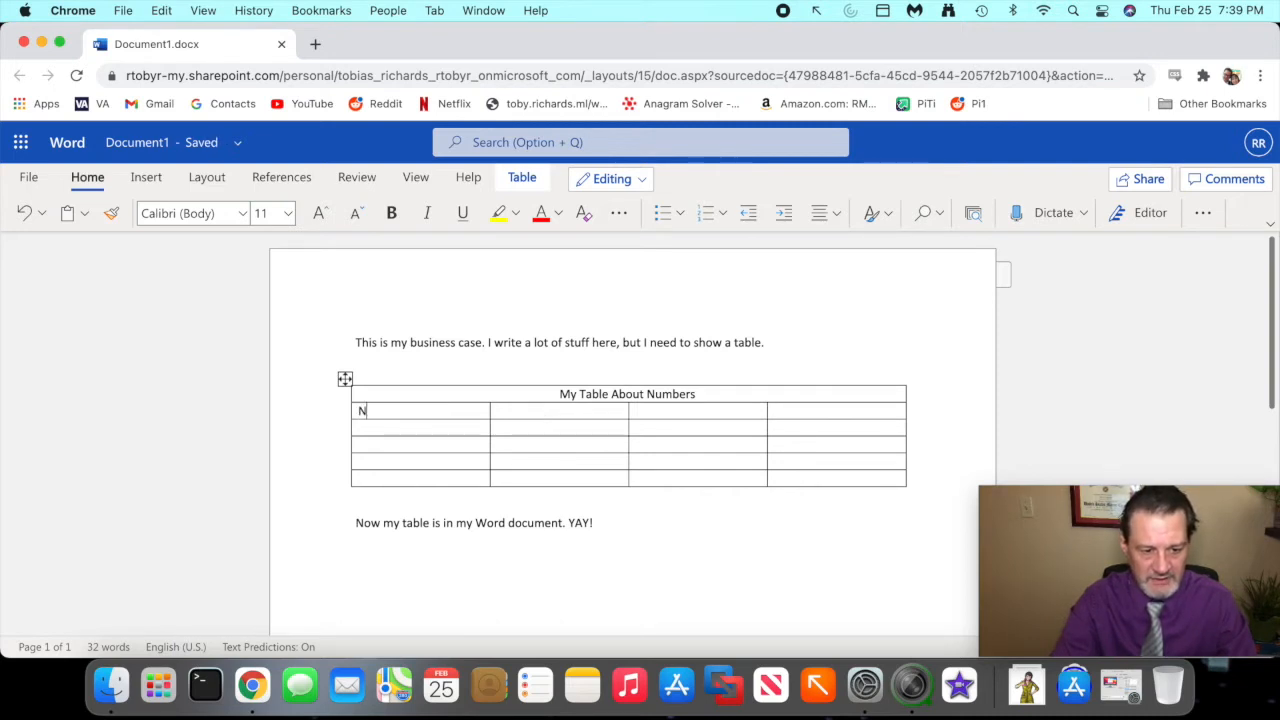
key("Tab")
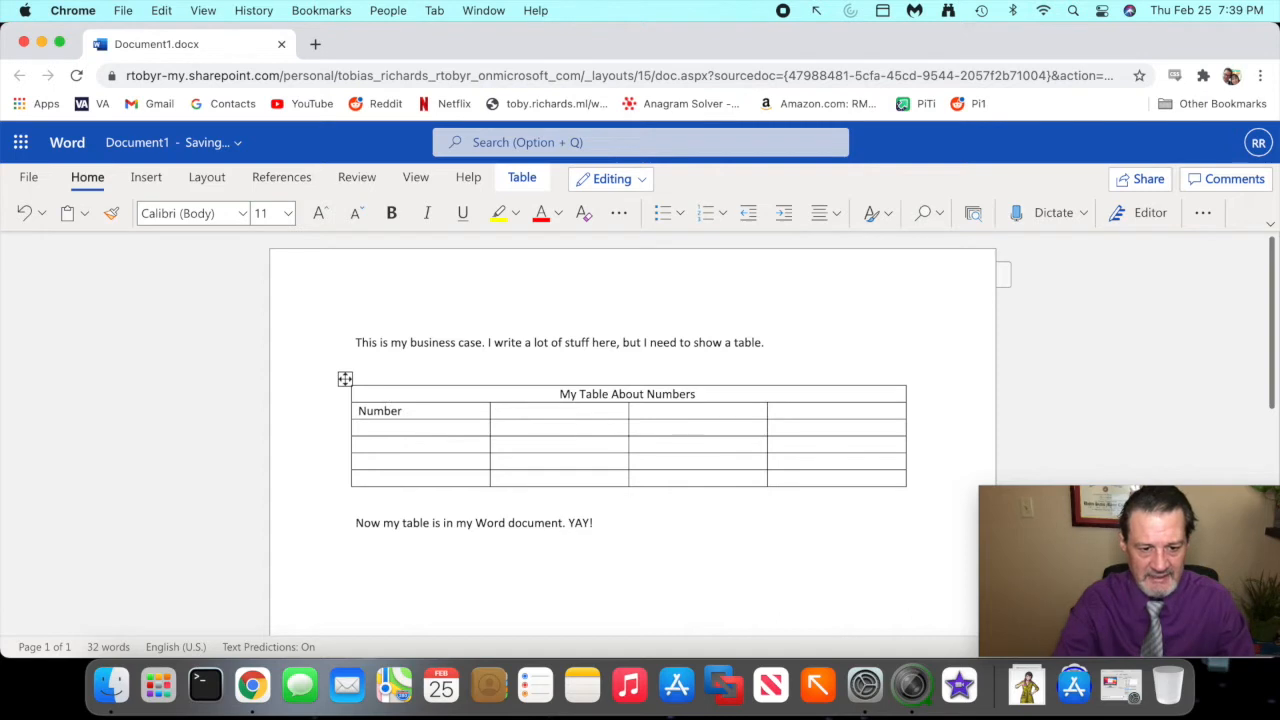
type("Prime?")
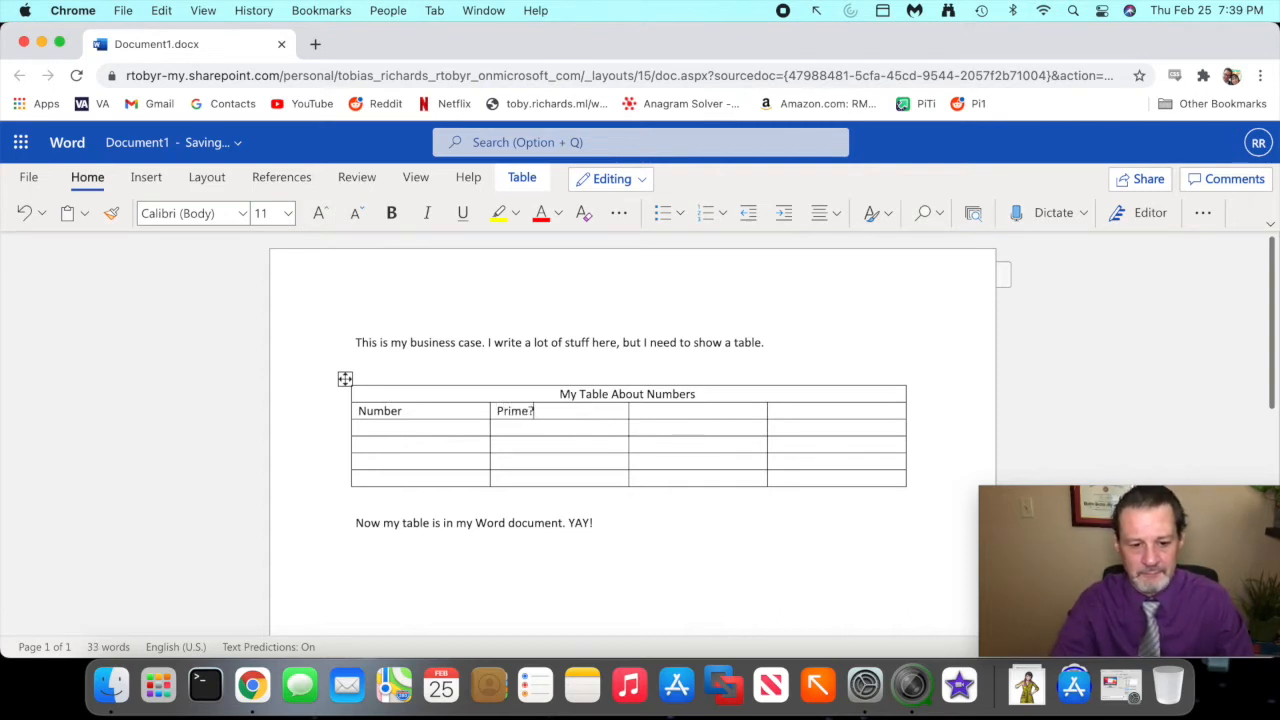
key("Tab")
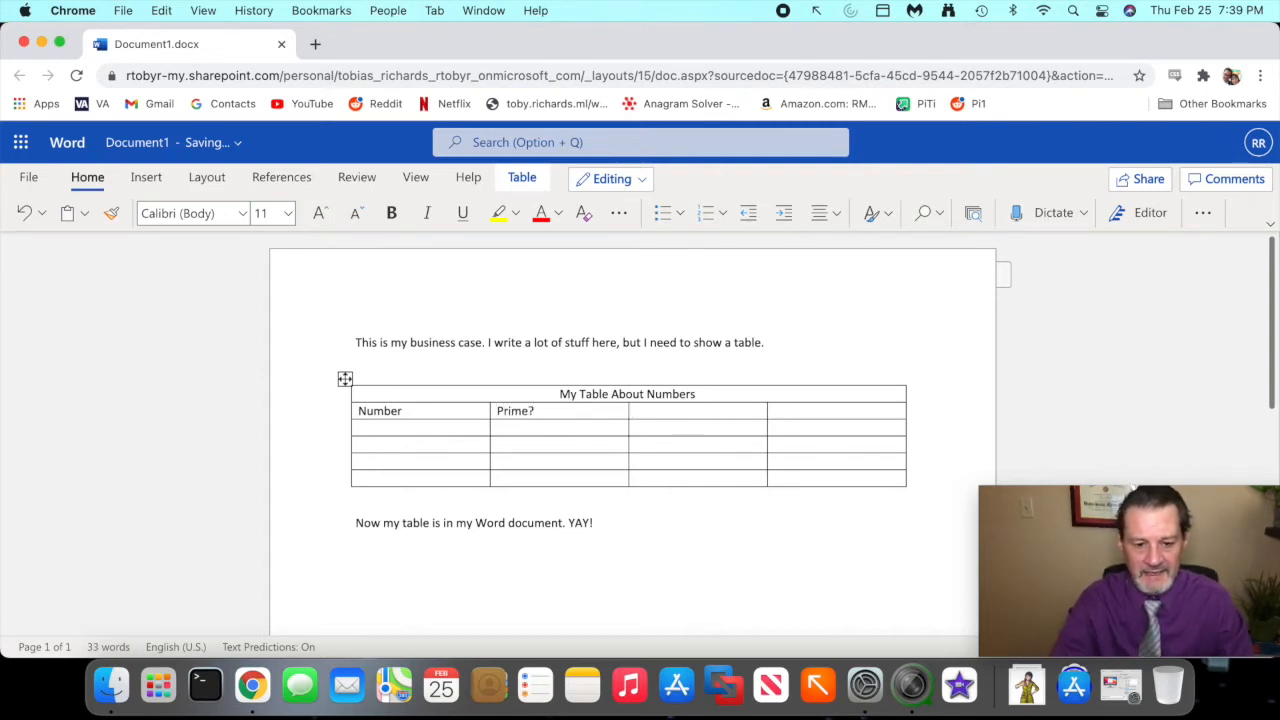
type("Negativ")
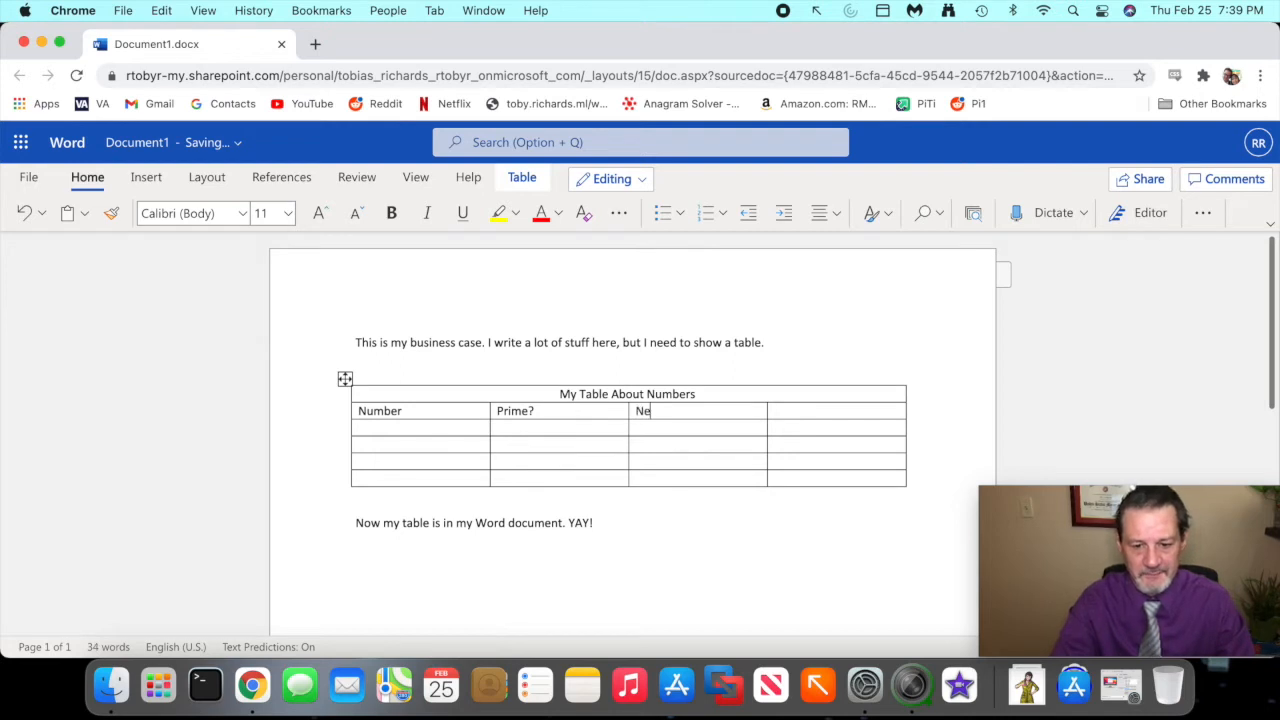
type("e?")
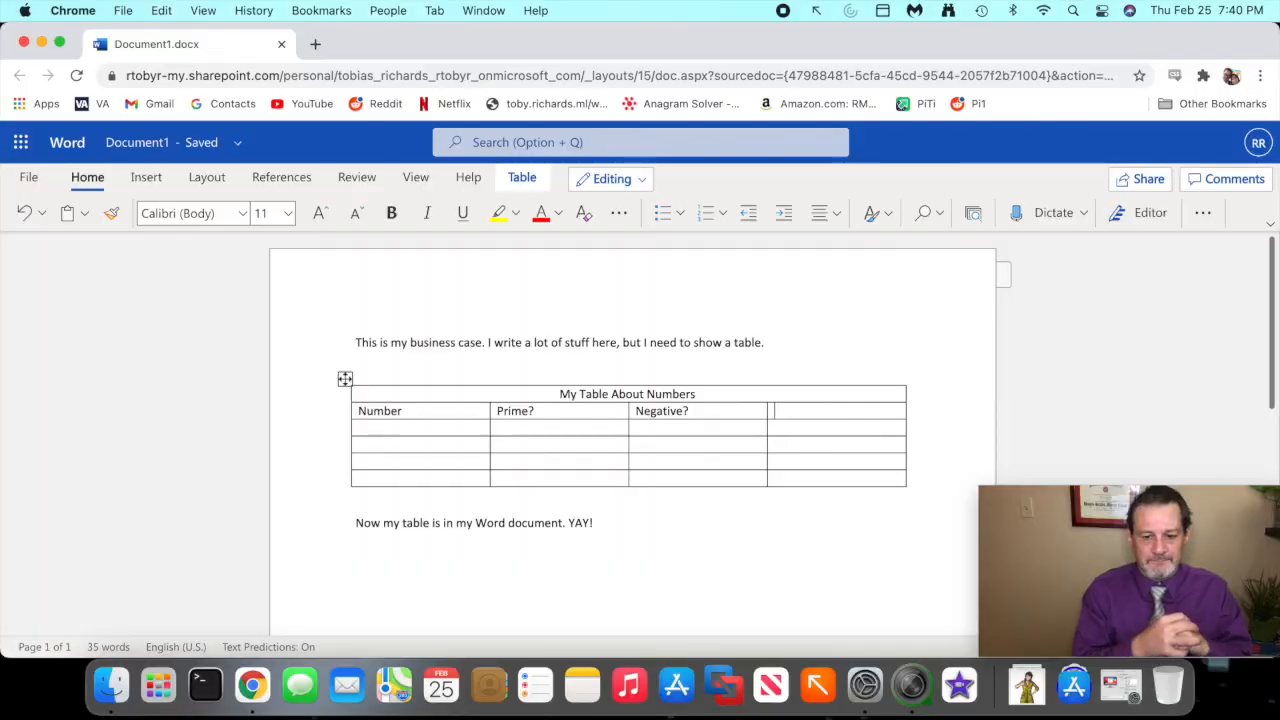
type("Irrational?")
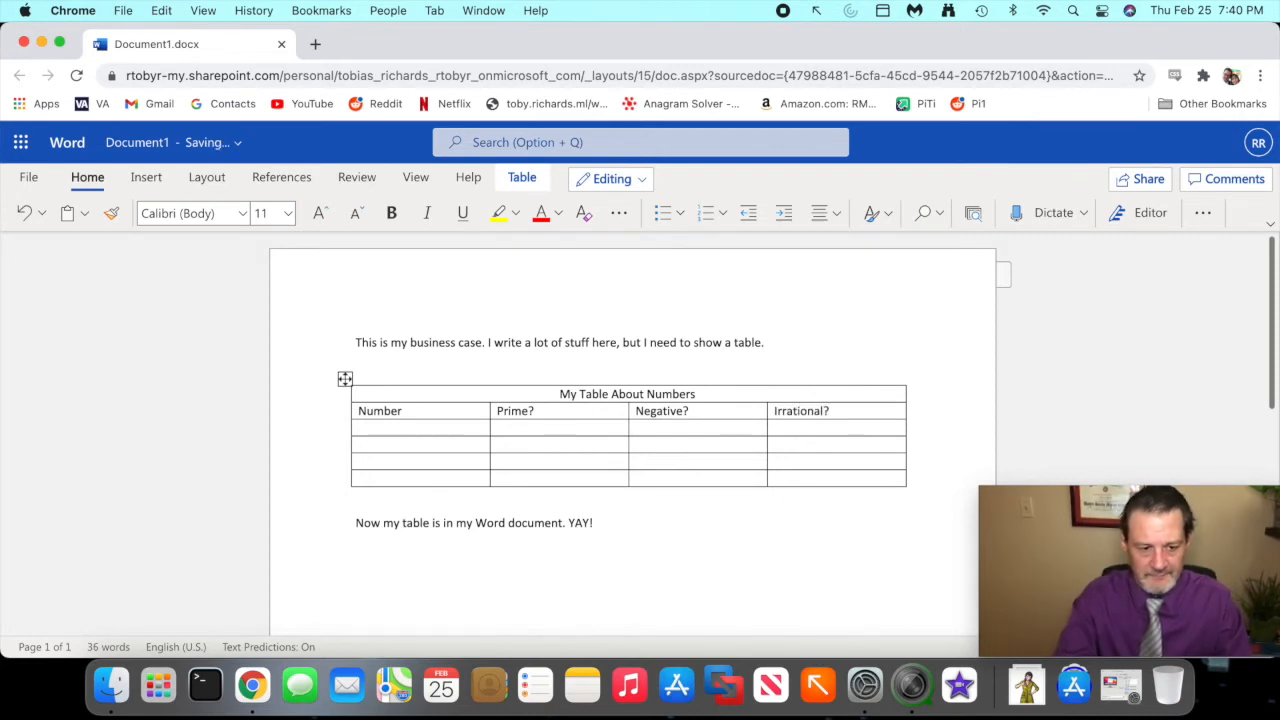
- Fill the first three cells under the Number heading with 3, -7 and 16
key("Tab")
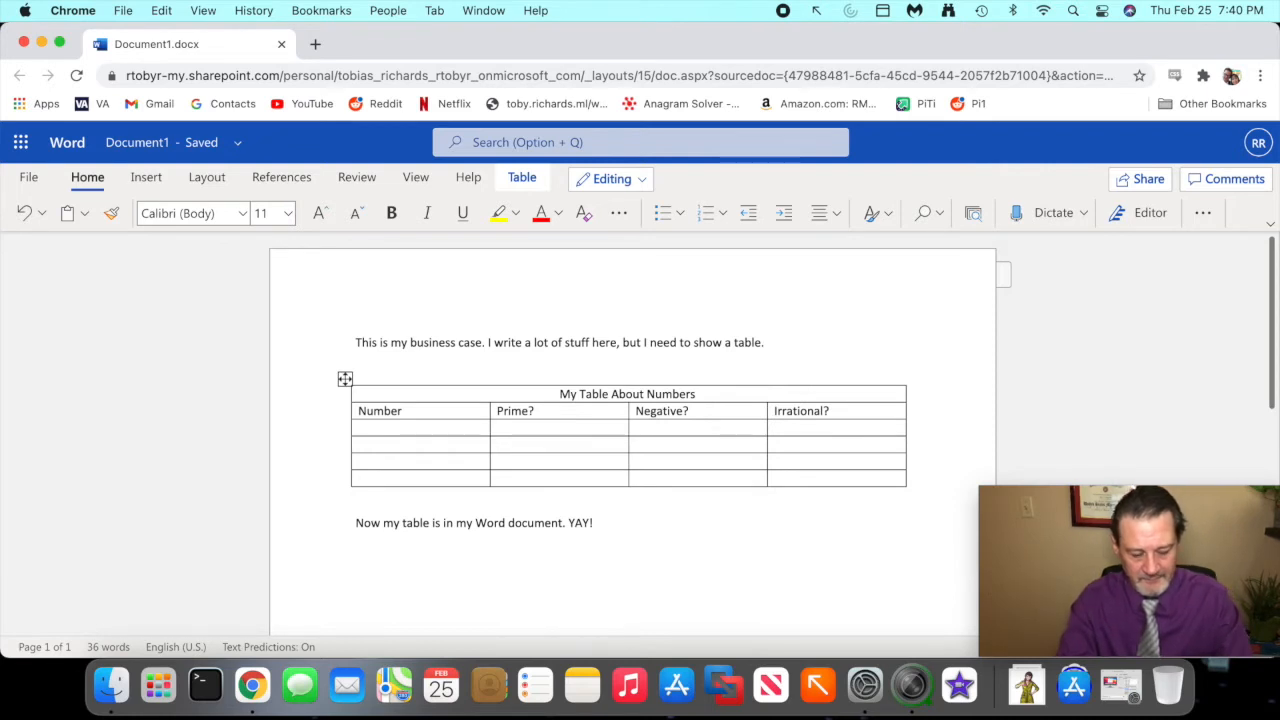
type("3")
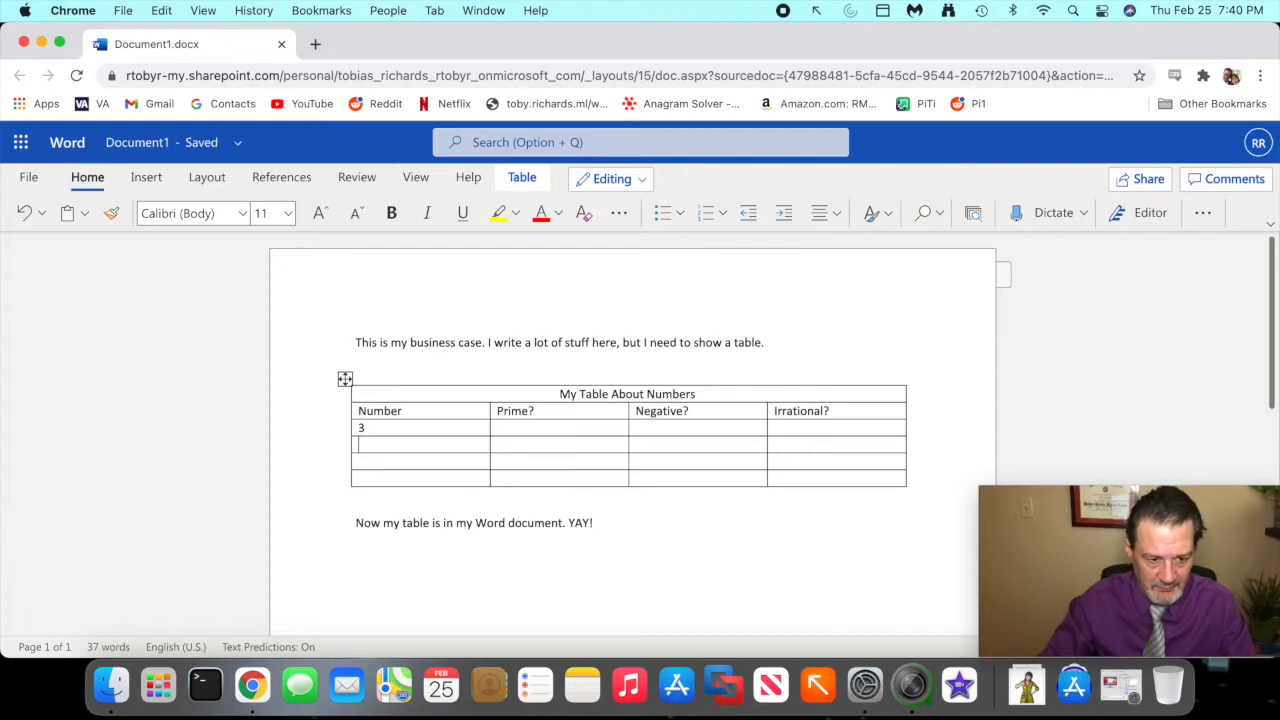
key("Down")
type("-7")
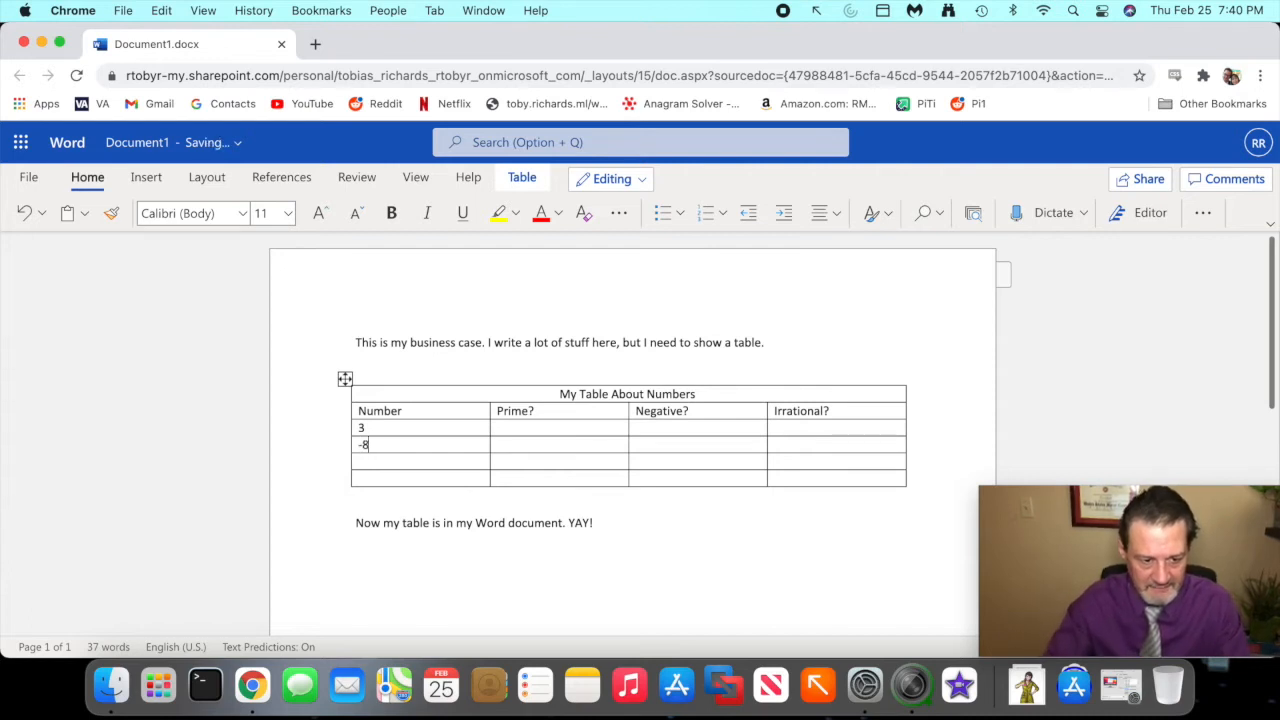
key("Down")
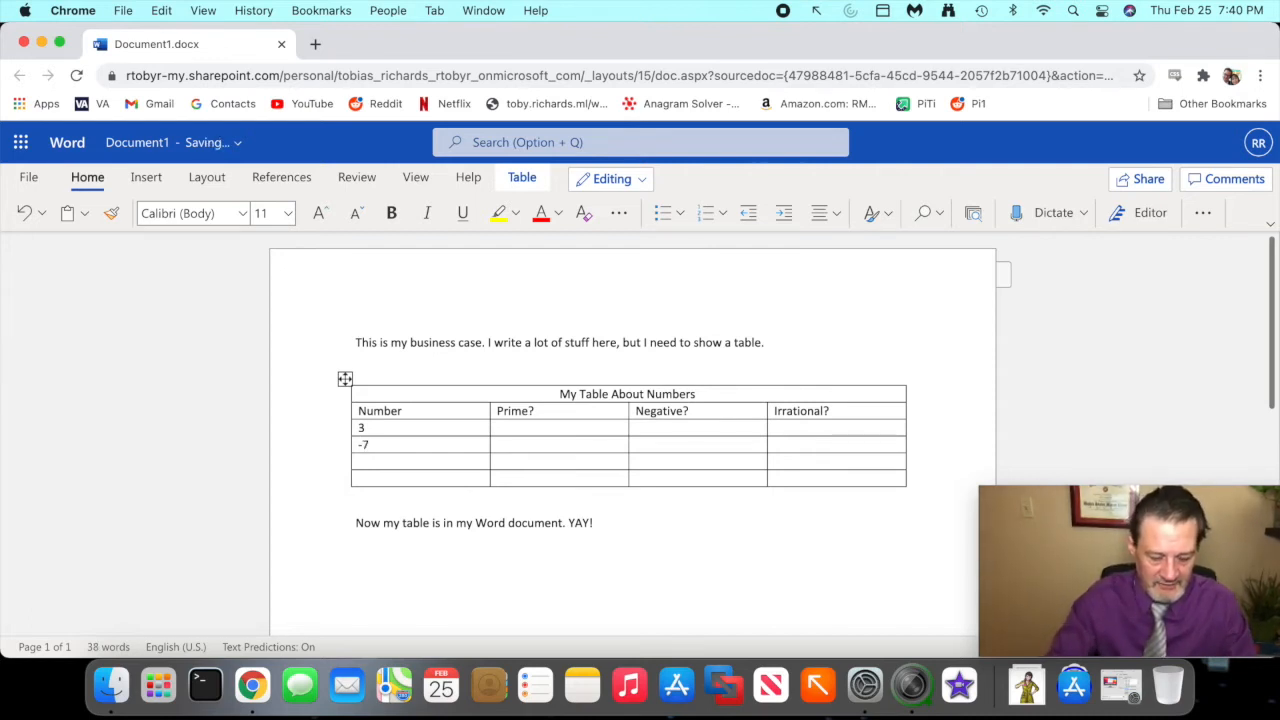
type("16")
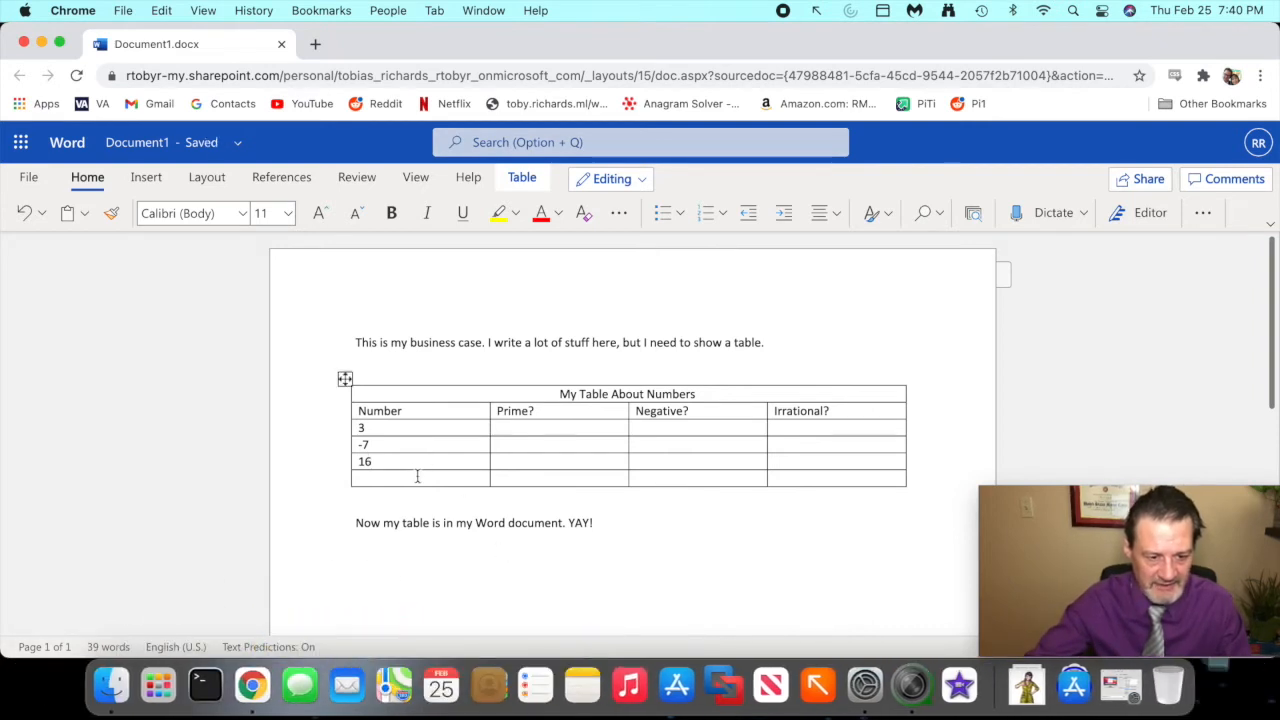
- Split the empty last cell of the Number column into two columns and one row
left_click(369, 478)
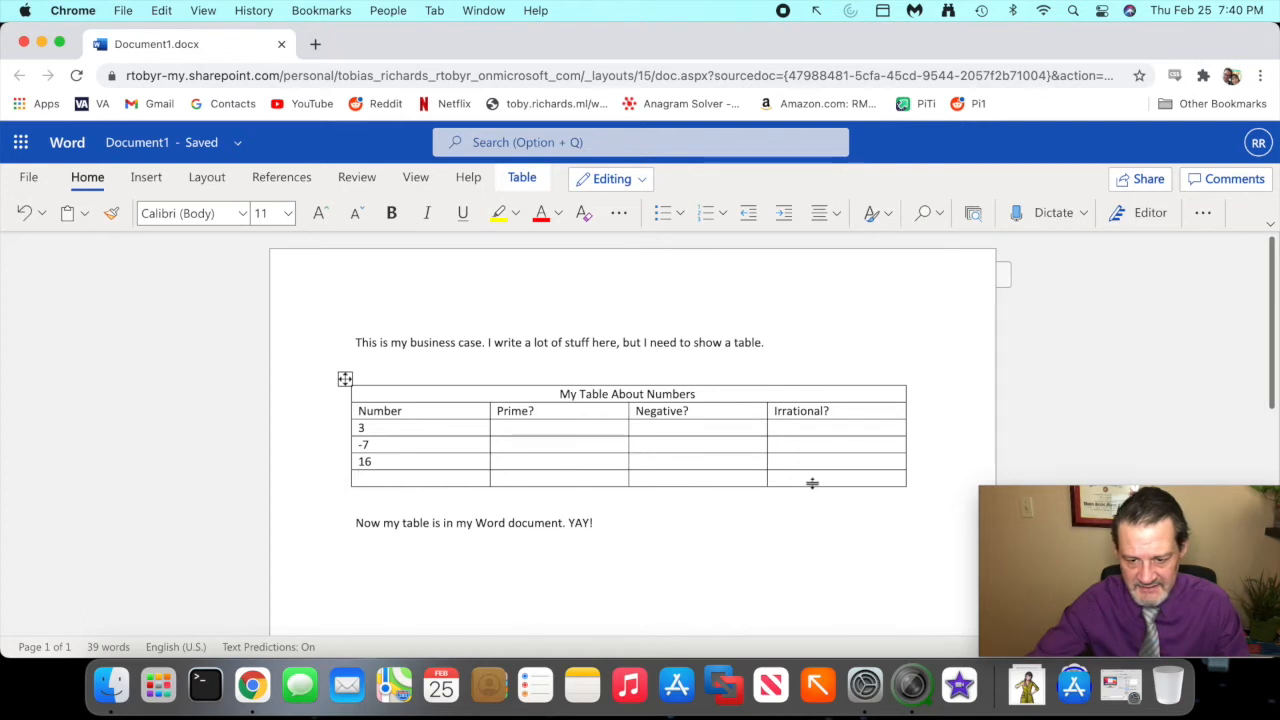
right_click(409, 478)
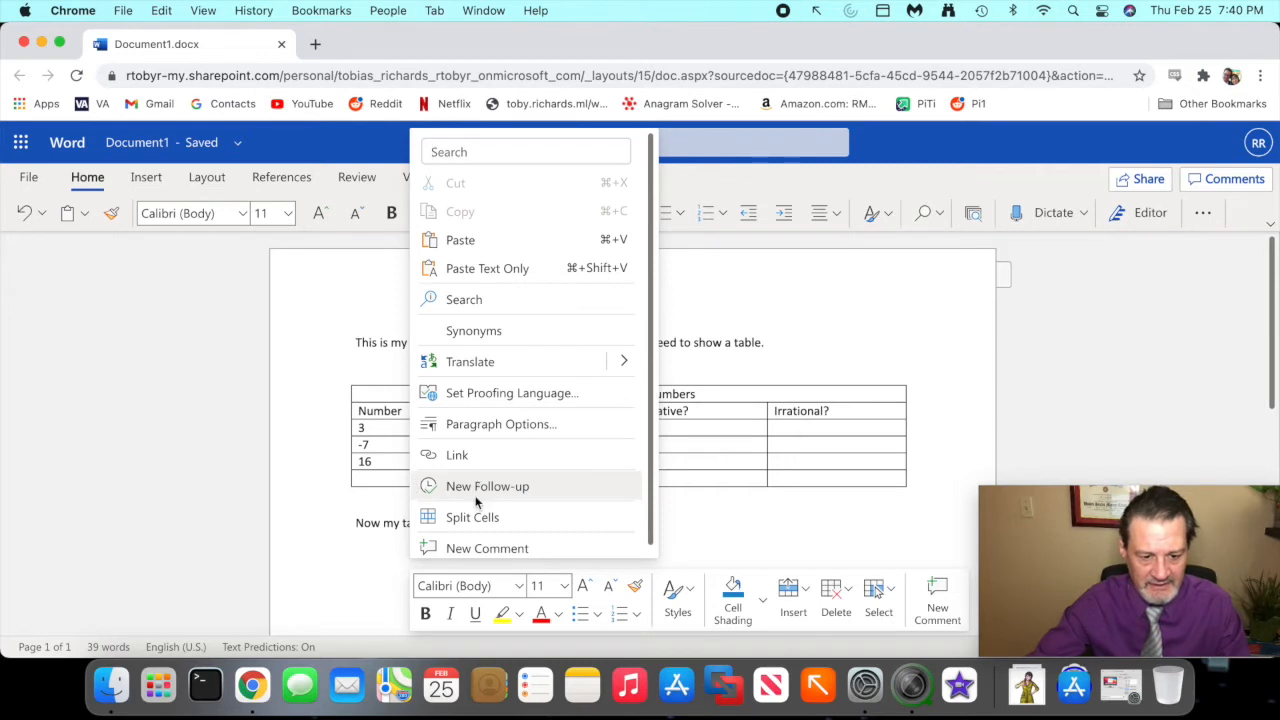
mouse_move(472, 498)
left_mouse_down()
mouse_move(426, 522)
mouse_move(504, 538)
mouse_move(492, 516)
left_mouse_up()
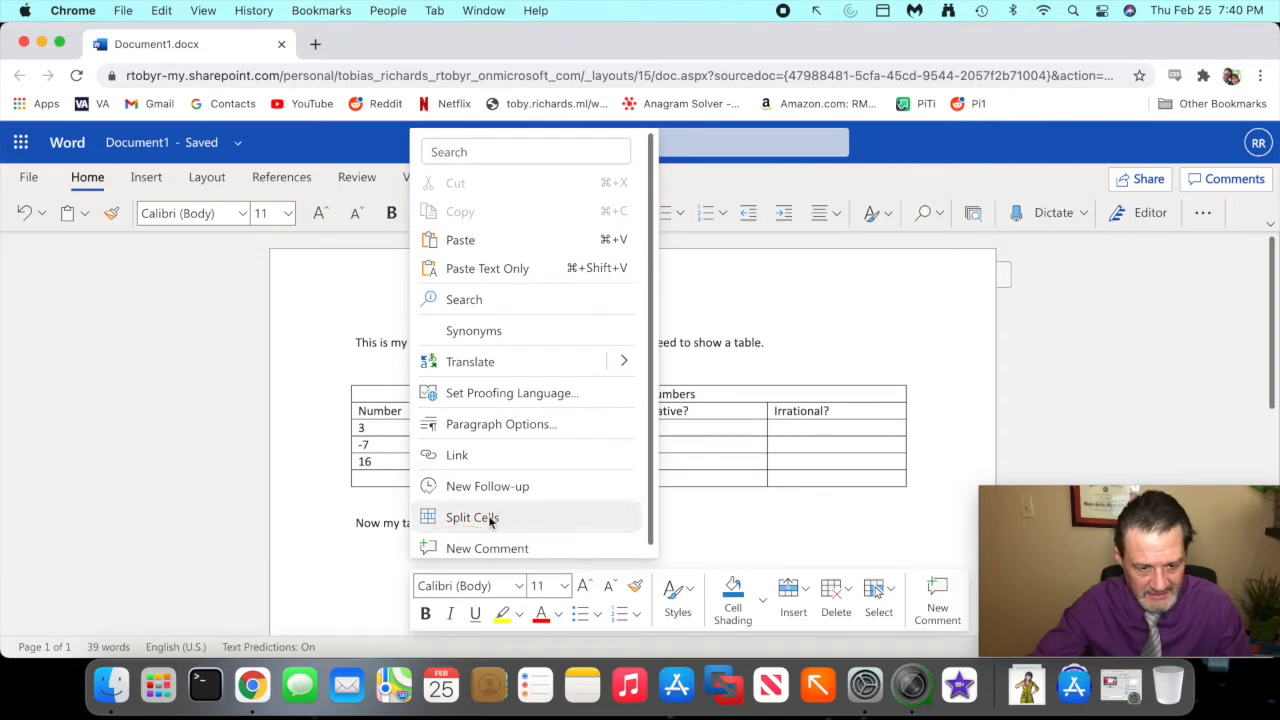
left_click(492, 517)
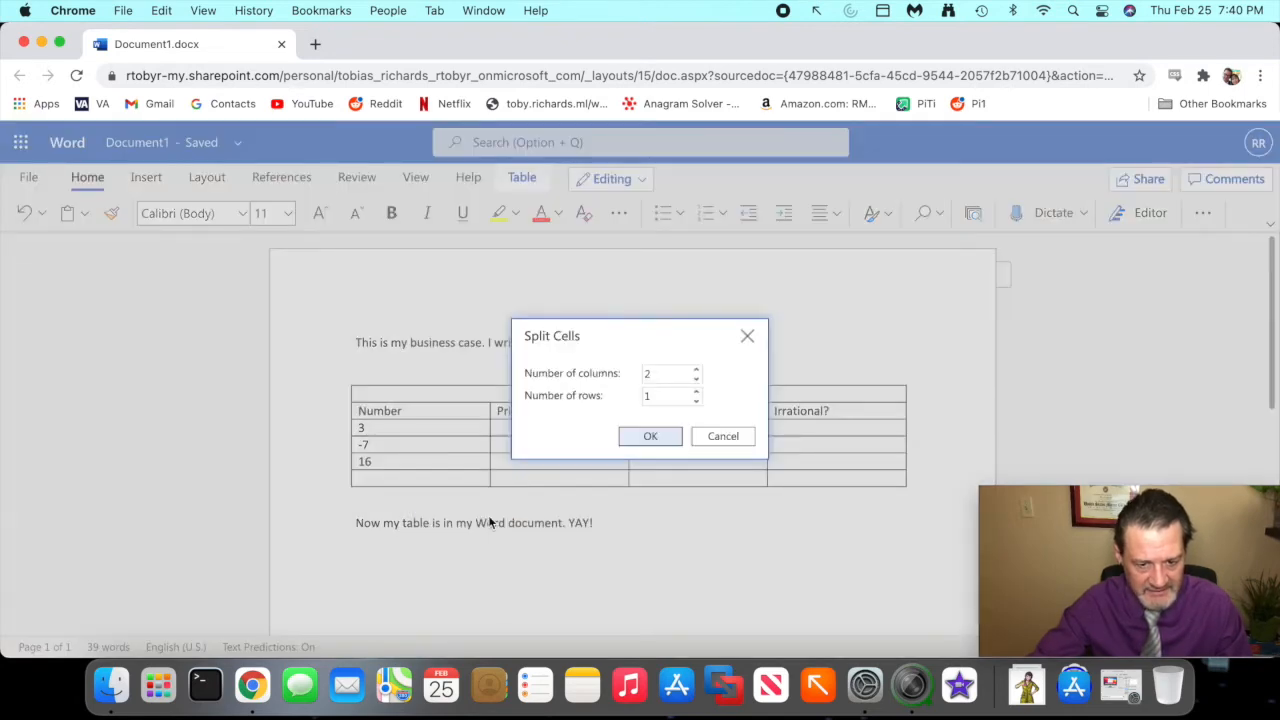
left_click(650, 436)
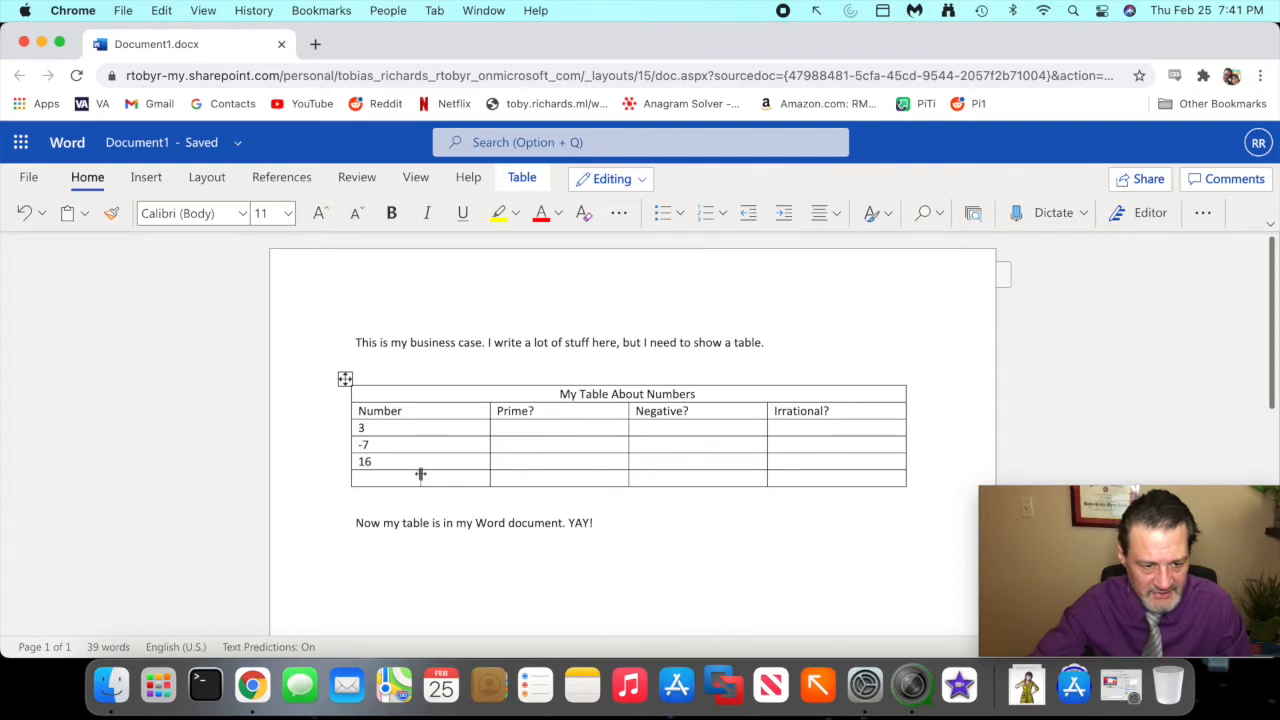
- Enter "pi" and "Sq 2" in the two halves of the split cell in the table's last row
mouse_move(421, 465)
left_mouse_down()
mouse_move(334, 476)
mouse_move(430, 497)
mouse_move(486, 481)
left_mouse_up()
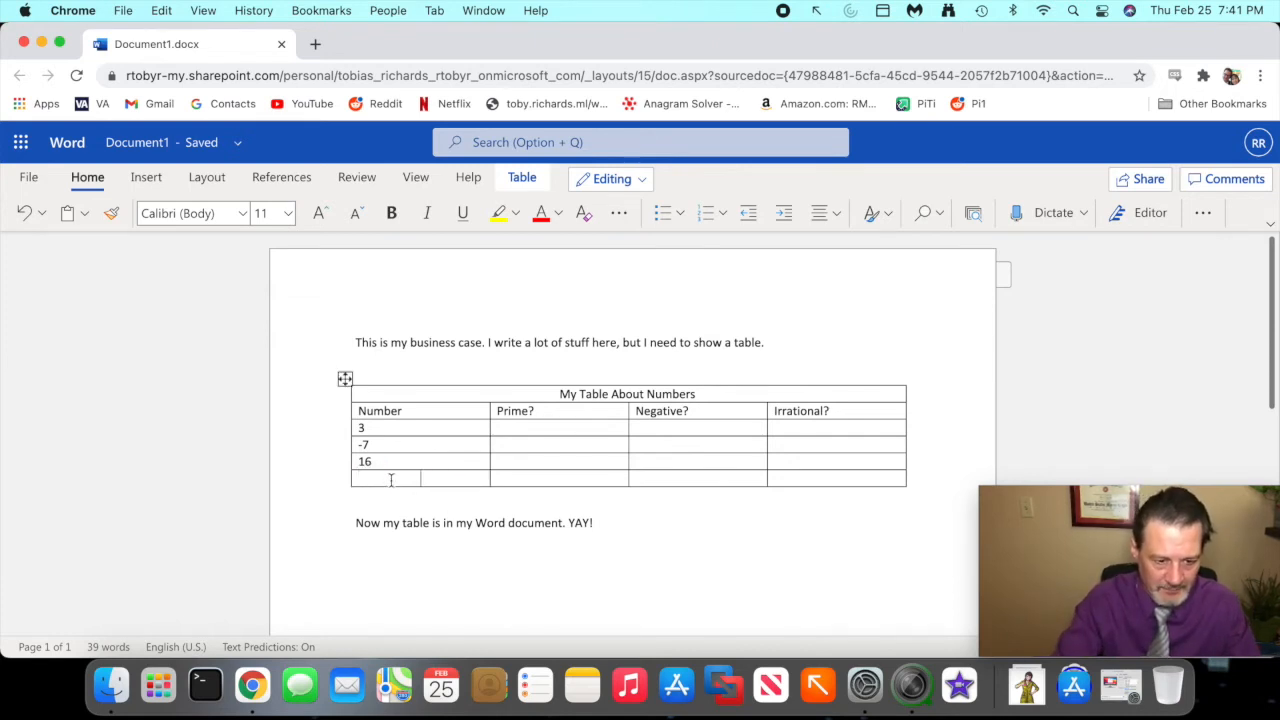
type("pi")
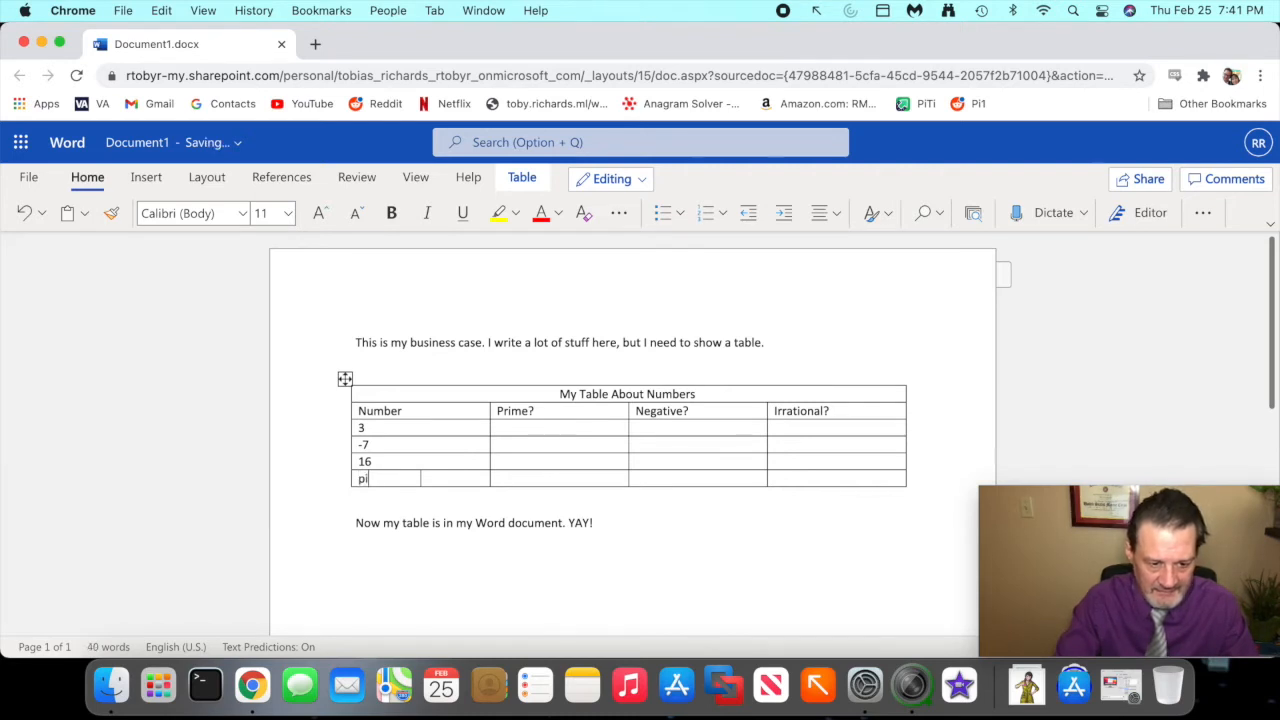
type("sq 2")
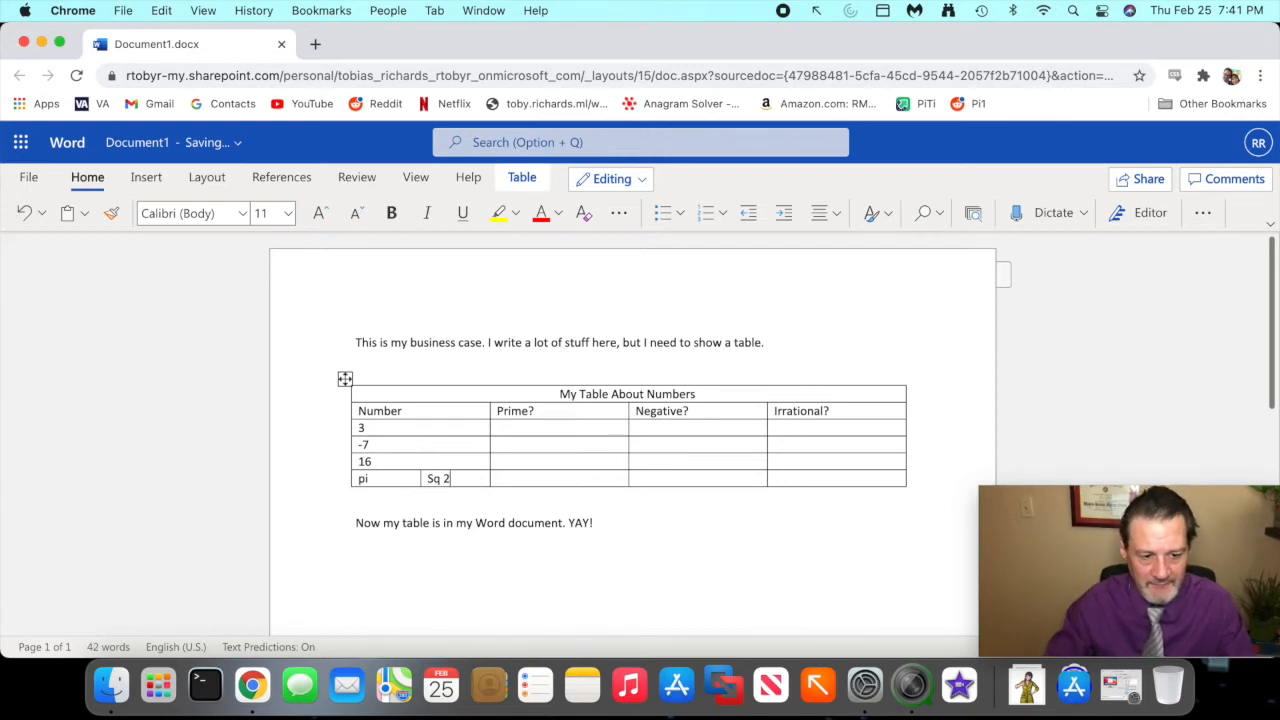
- Fill the row for number 3 with Yes under Prime?, No under Negative? and No under Irrational?
key("Up")
key("Up")
key("Up")
key("Up")
key("Up")
key("Up")
key("Up")
key("Down")
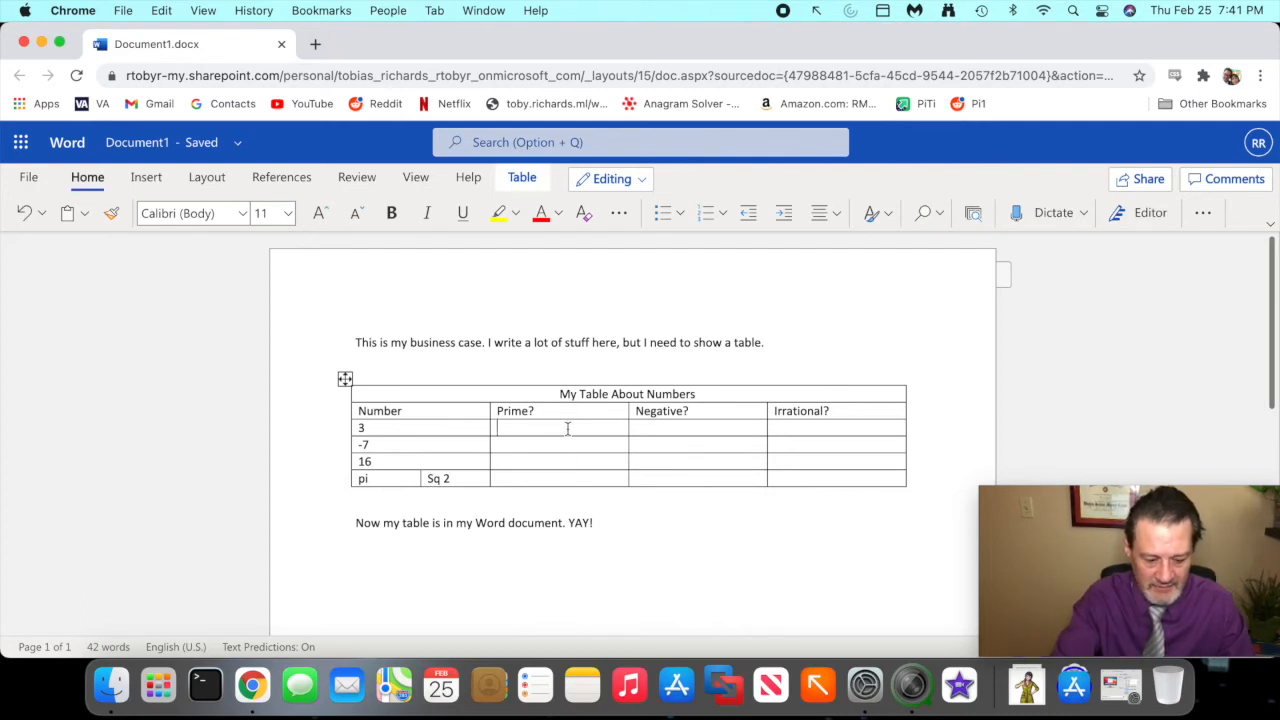
type("Yes")
key("Tab")
type("NoNo")
- Fill the row for -7 with Yes under Prime?, Yes under Negative? and No under Irrational?
key("Tab")
key("Tab")
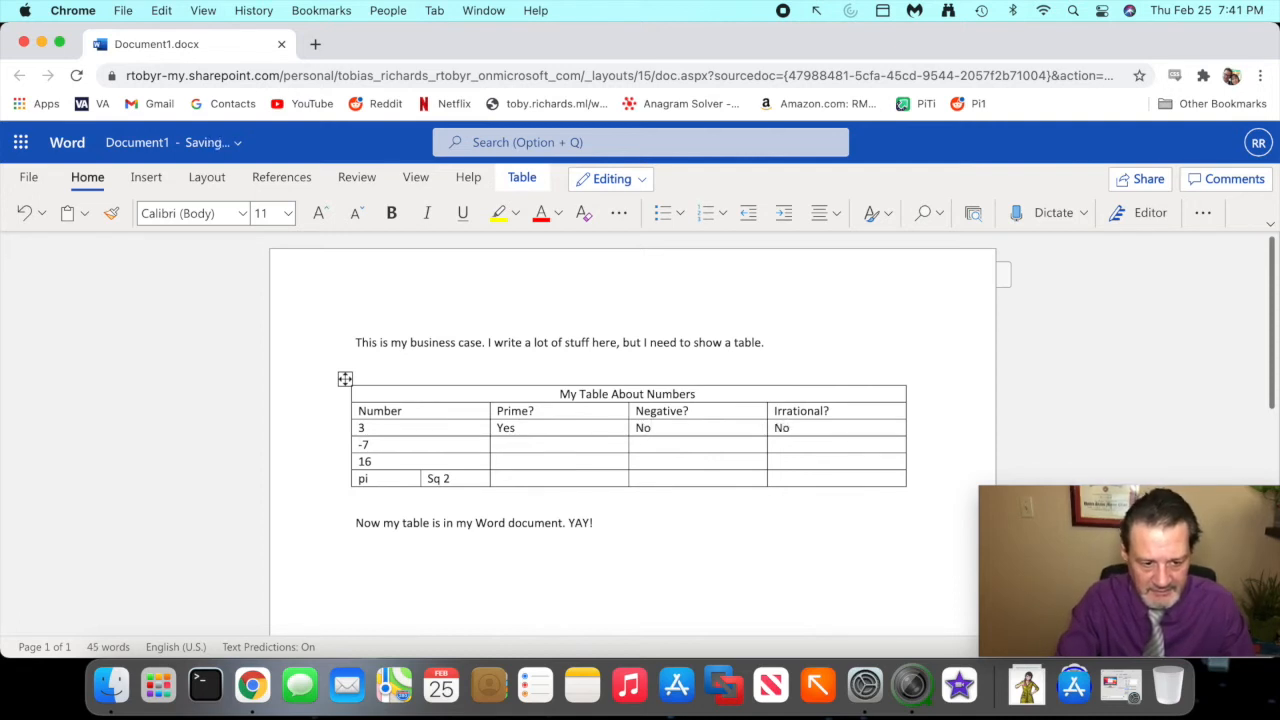
type("Yes")
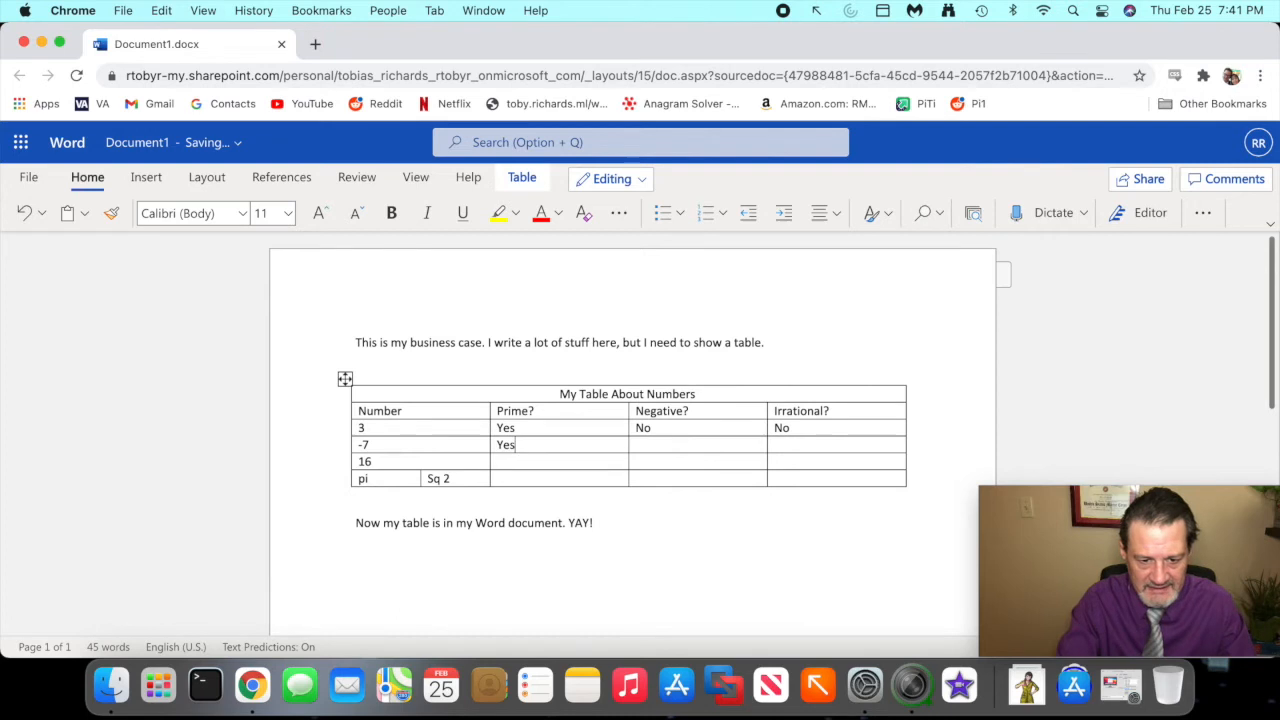
key("Tab")
type("Yes")
key("Tab")
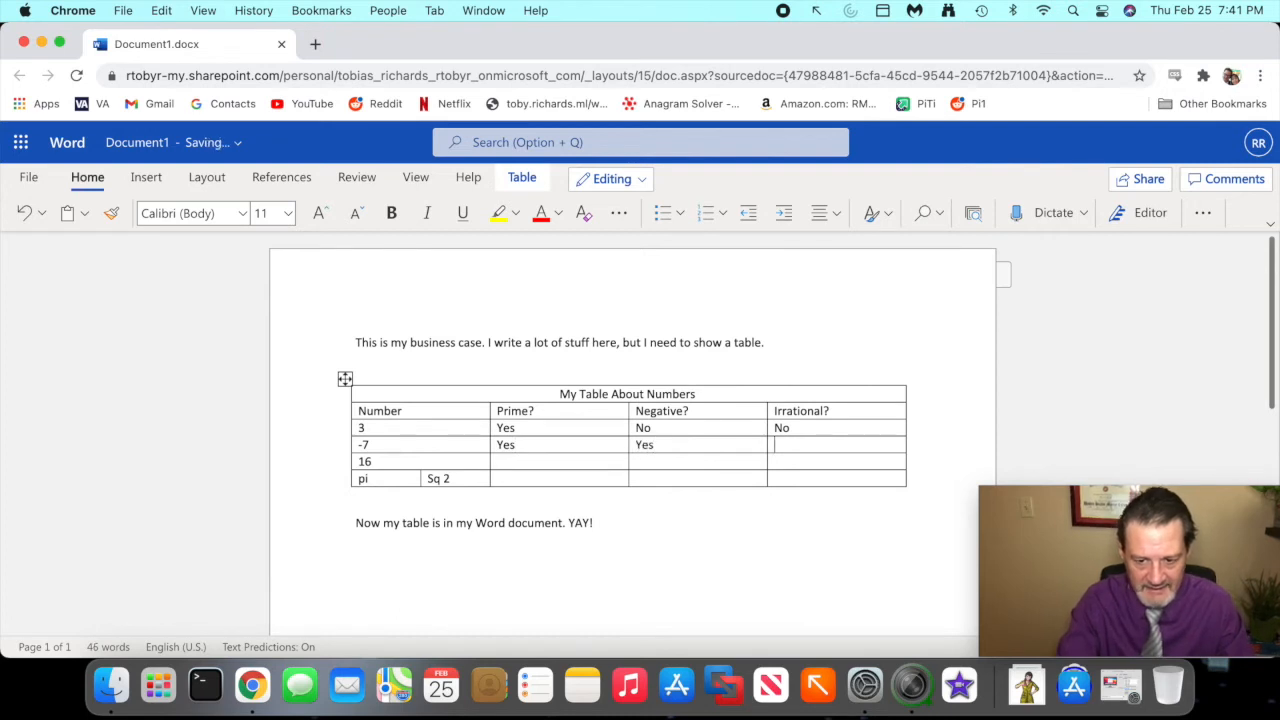
type("No")
- Fill the row for number 16 with No under Prime?, Negative? and Irrational?
key("Tab")
key("Tab")
type("No")
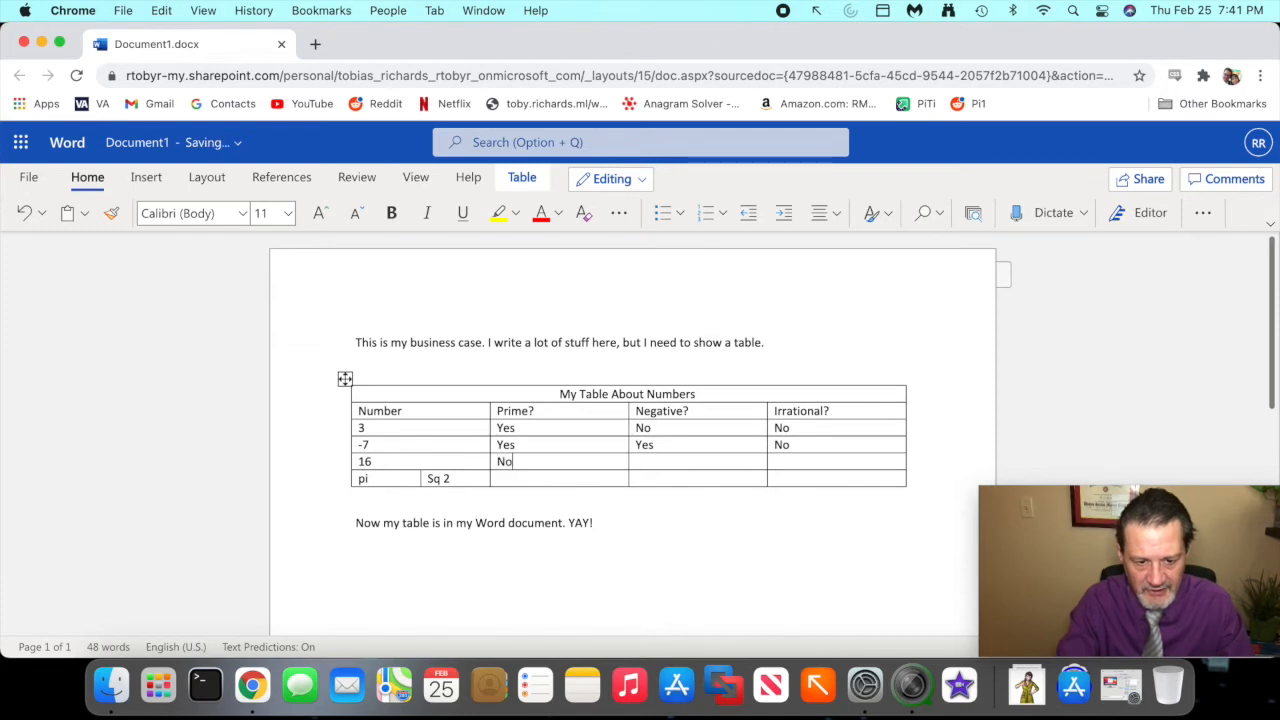
key("Tab")
type("No")
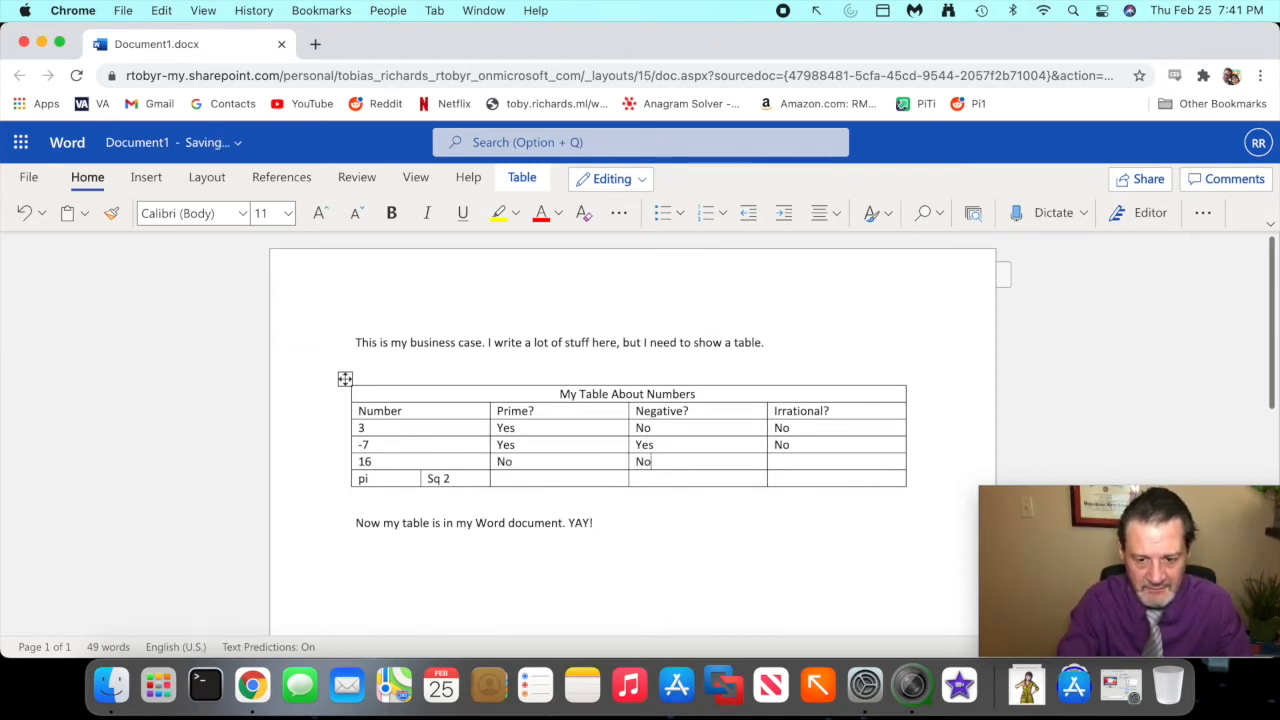
type("No")
- Fill the pi and Sq 2 row with No under Prime?, No under Negative? and Yes under Irrational?
key("Tab")
key("Tab")
key("Tab")
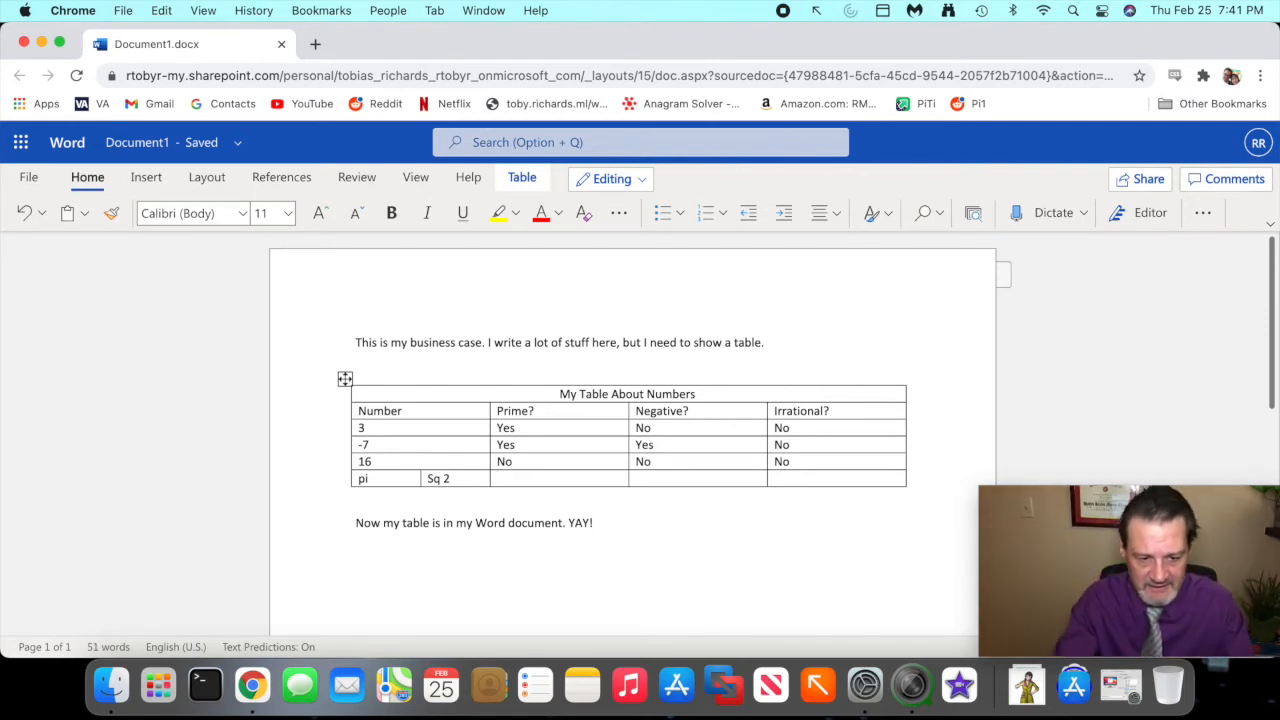
type("No")
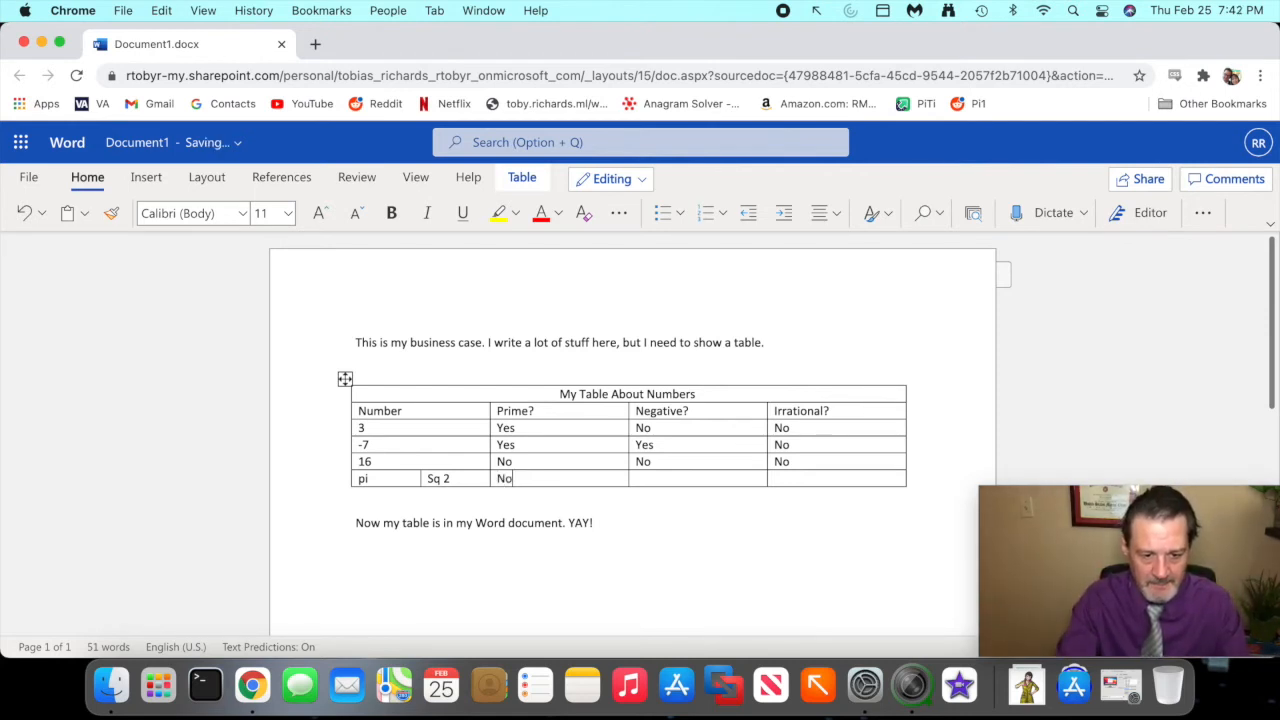
key("Tab")
type("No")
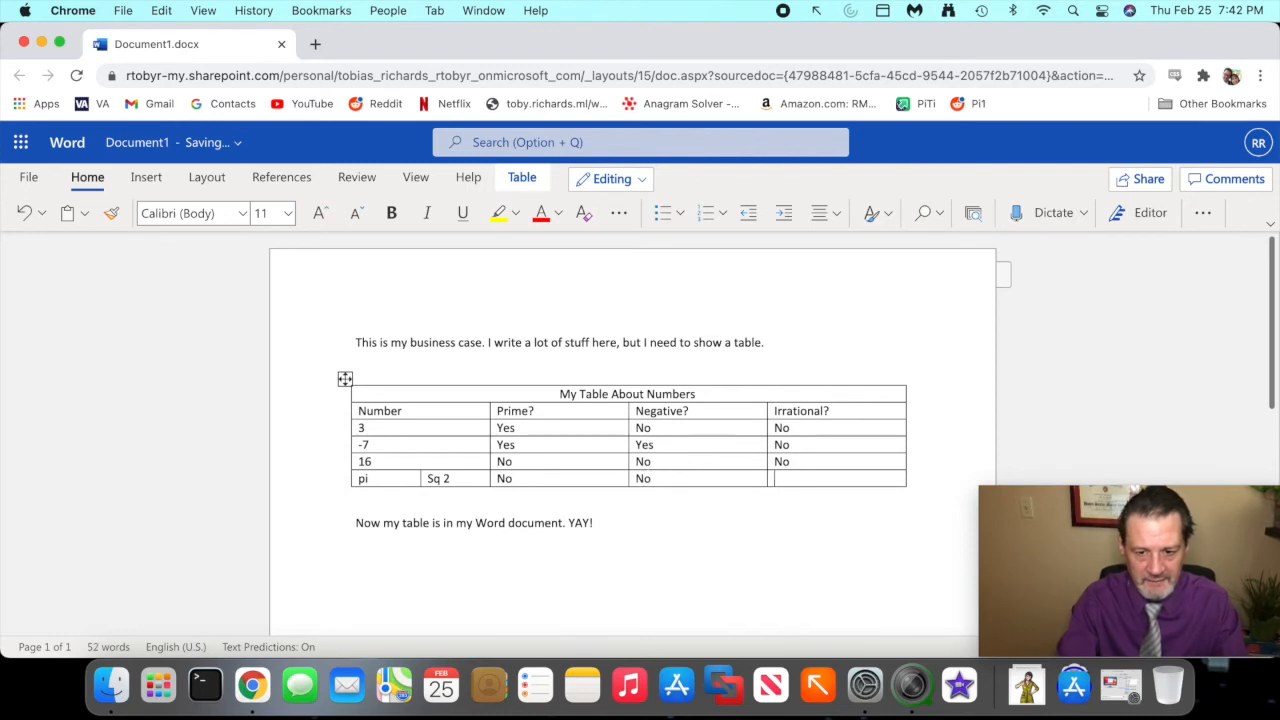
type("YES")
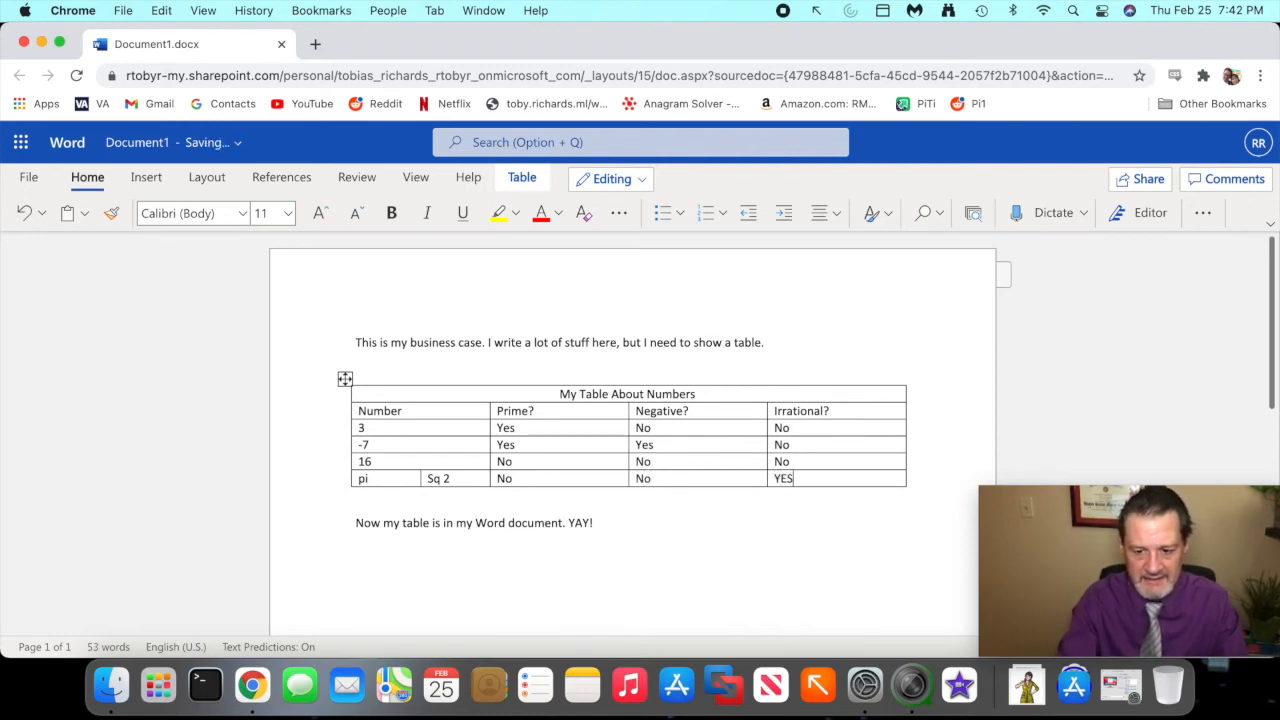
key("BackSpace")
key("BackSpace")
type("es")
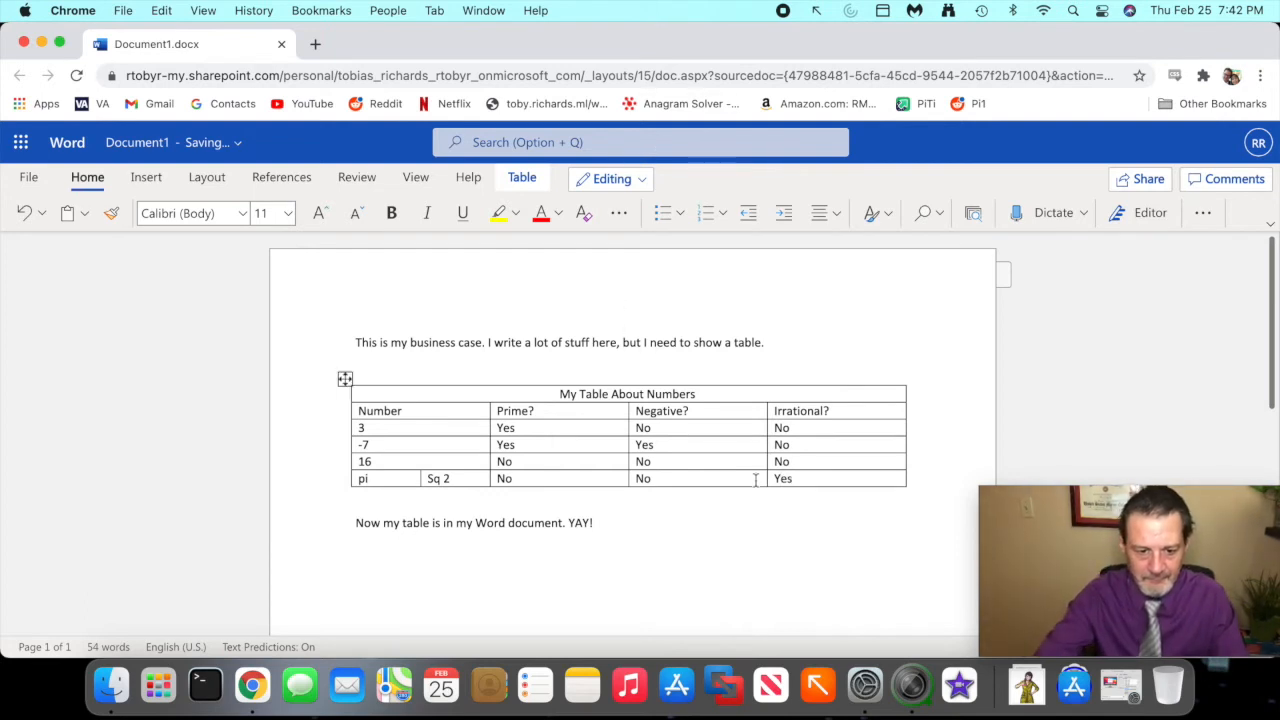
left_click(765, 573)
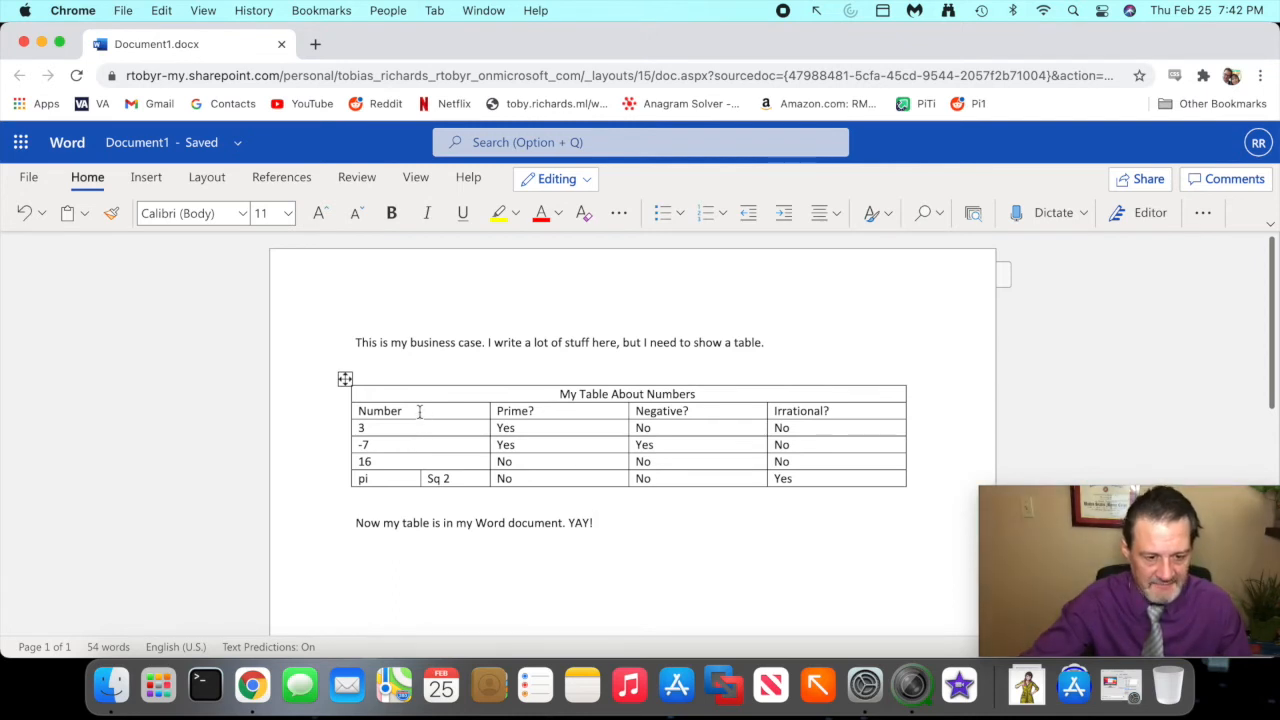
- Merge the two Yes cells under Prime? for the numbers 3 and -7 into one cell
mouse_move(486, 410)
left_mouse_down()
mouse_move(482, 432)
mouse_move(535, 464)
mouse_move(490, 458)
left_mouse_up()
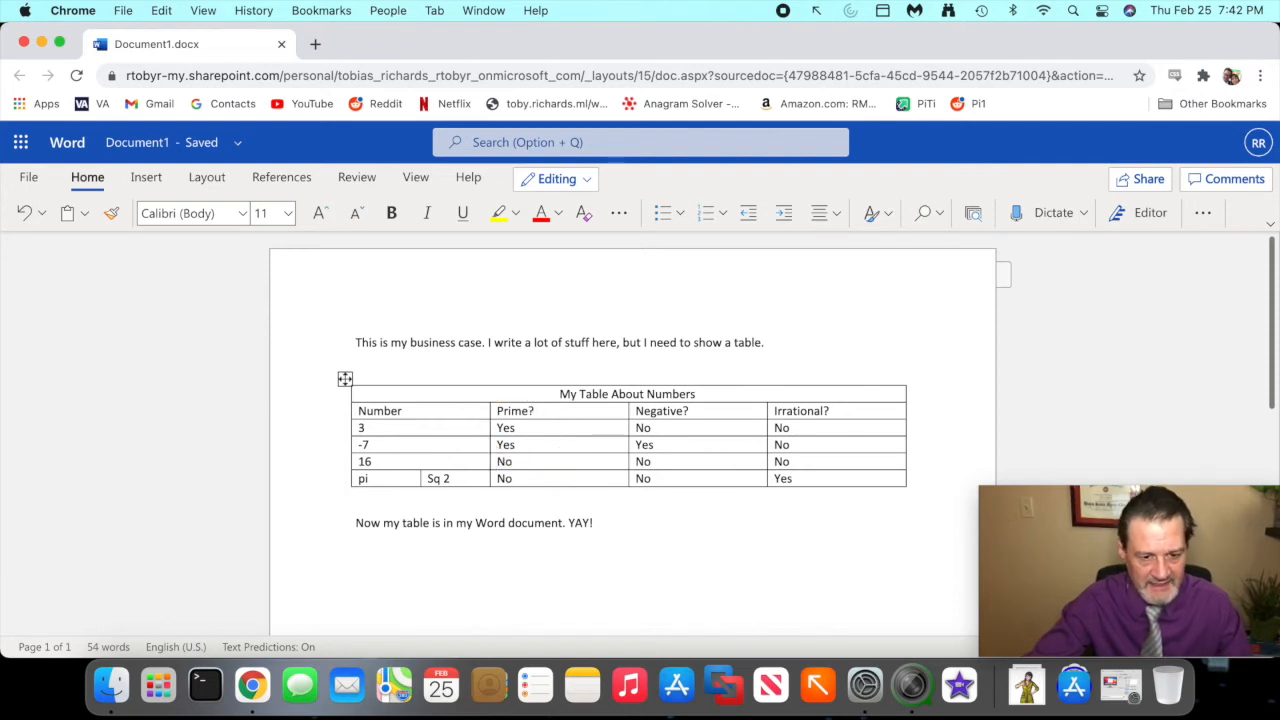
left_click_drag(550, 430, 556, 448)
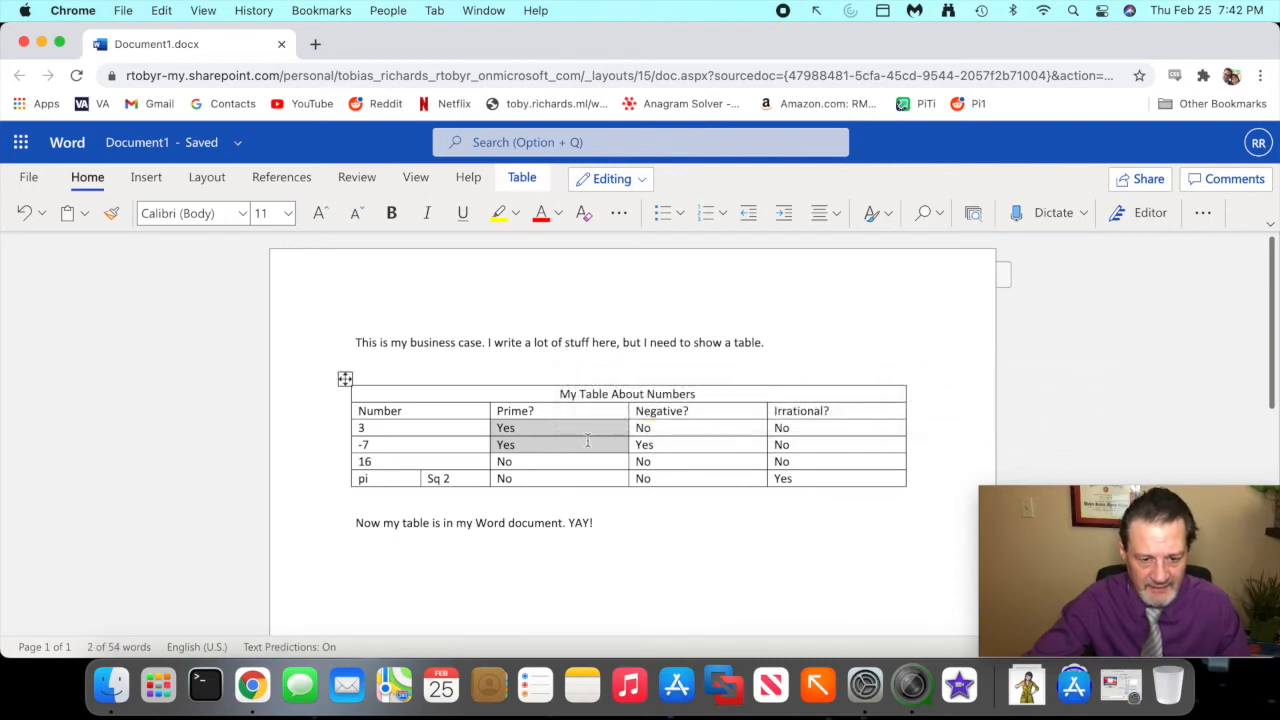
right_click(587, 445)
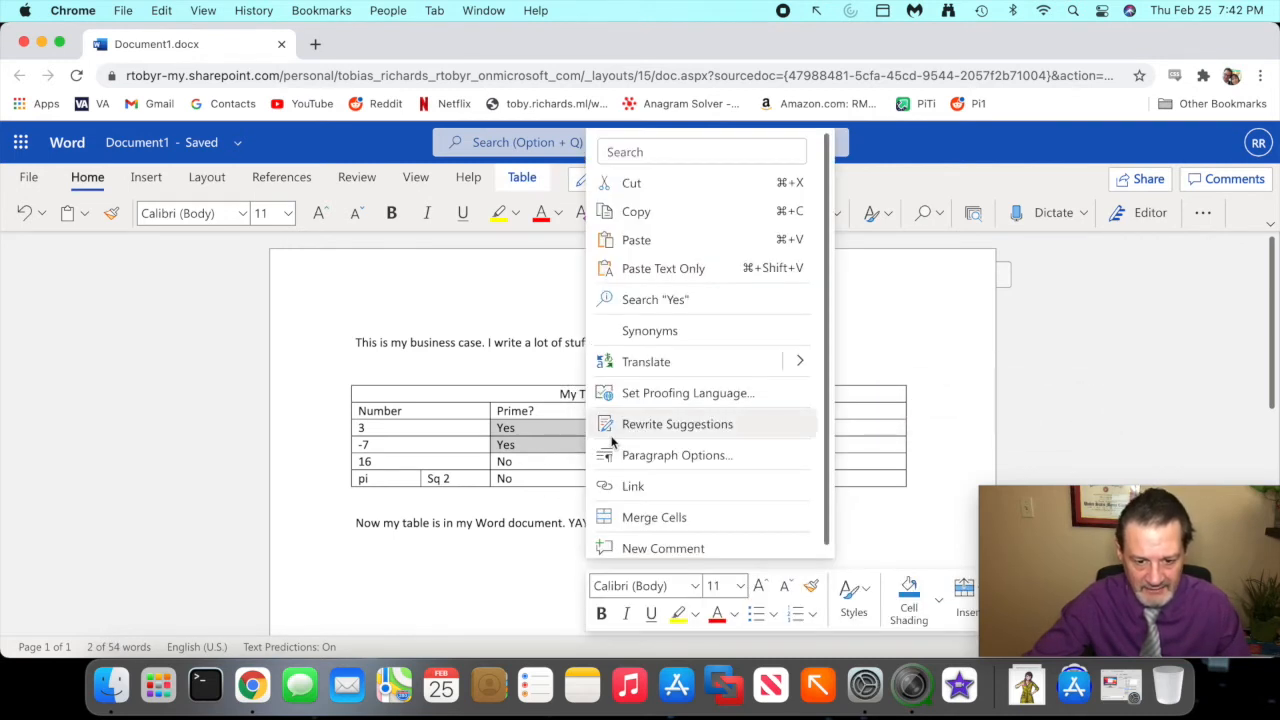
mouse_move(640, 489)
left_mouse_down()
mouse_move(572, 522)
mouse_move(703, 514)
left_mouse_up()
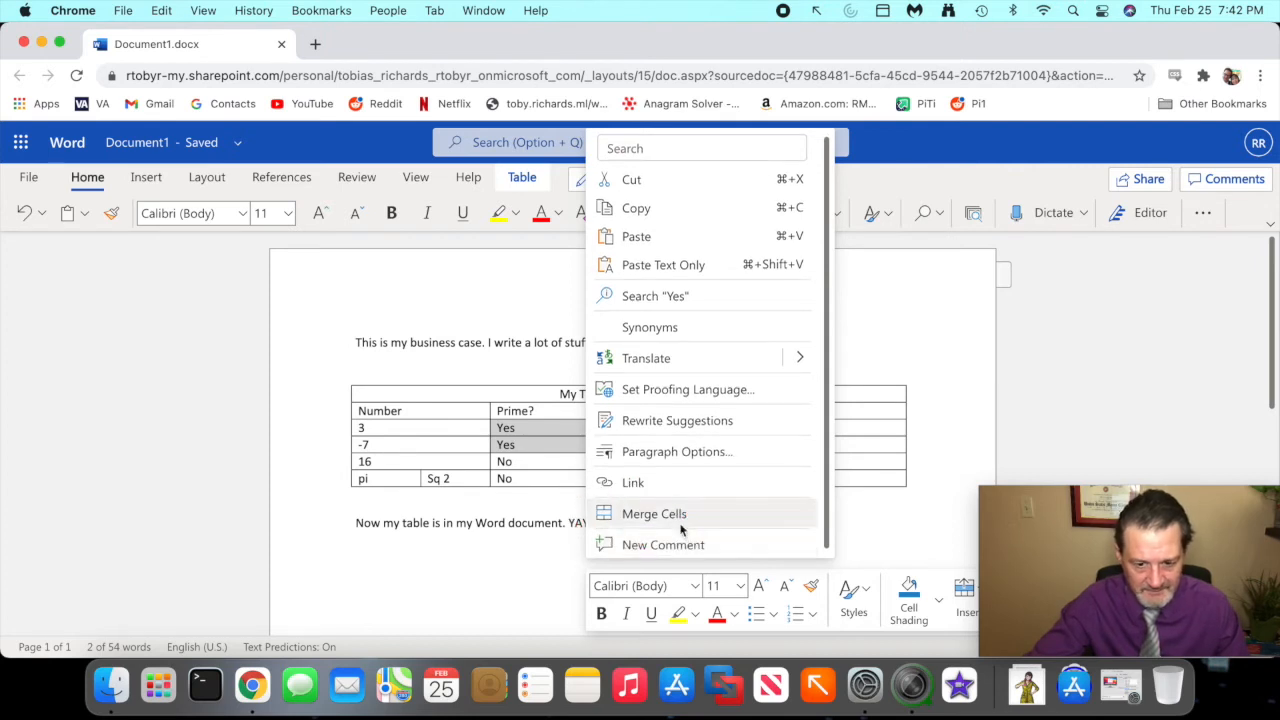
left_click(677, 518)
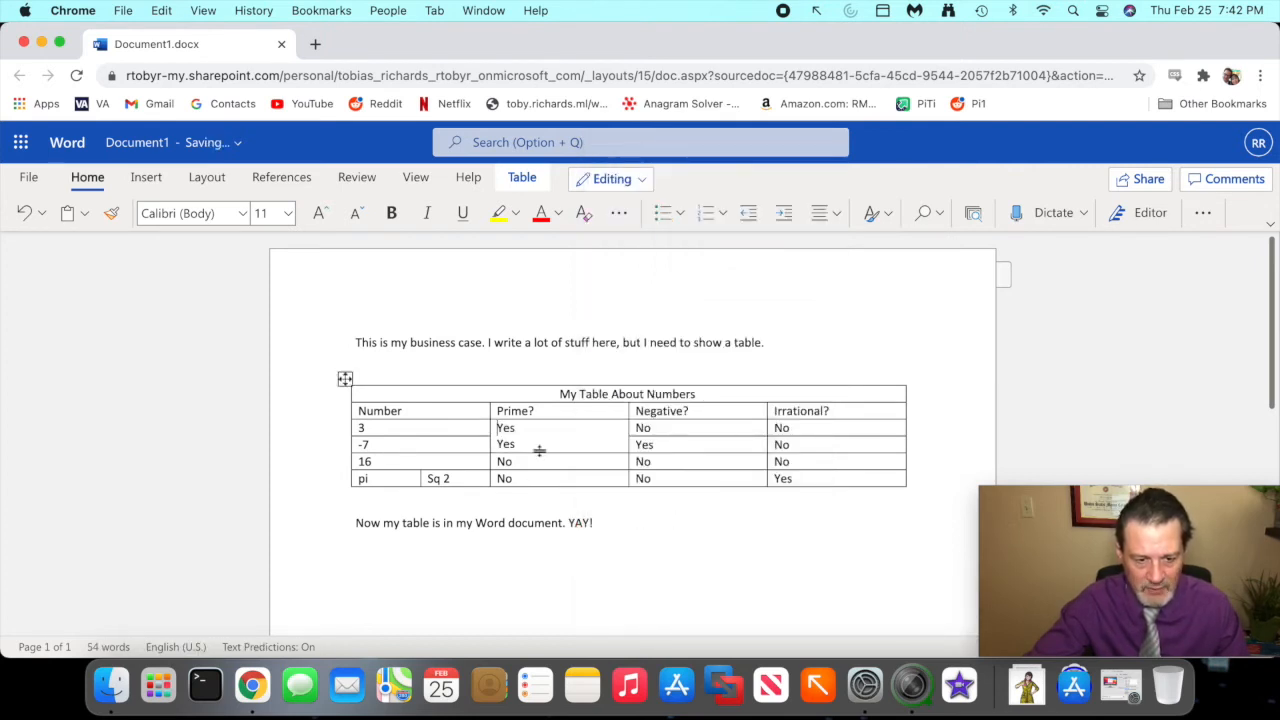
- Delete the second Yes from the merged Prime? cell, leaving a single Yes
left_click_drag(531, 443, 456, 445)
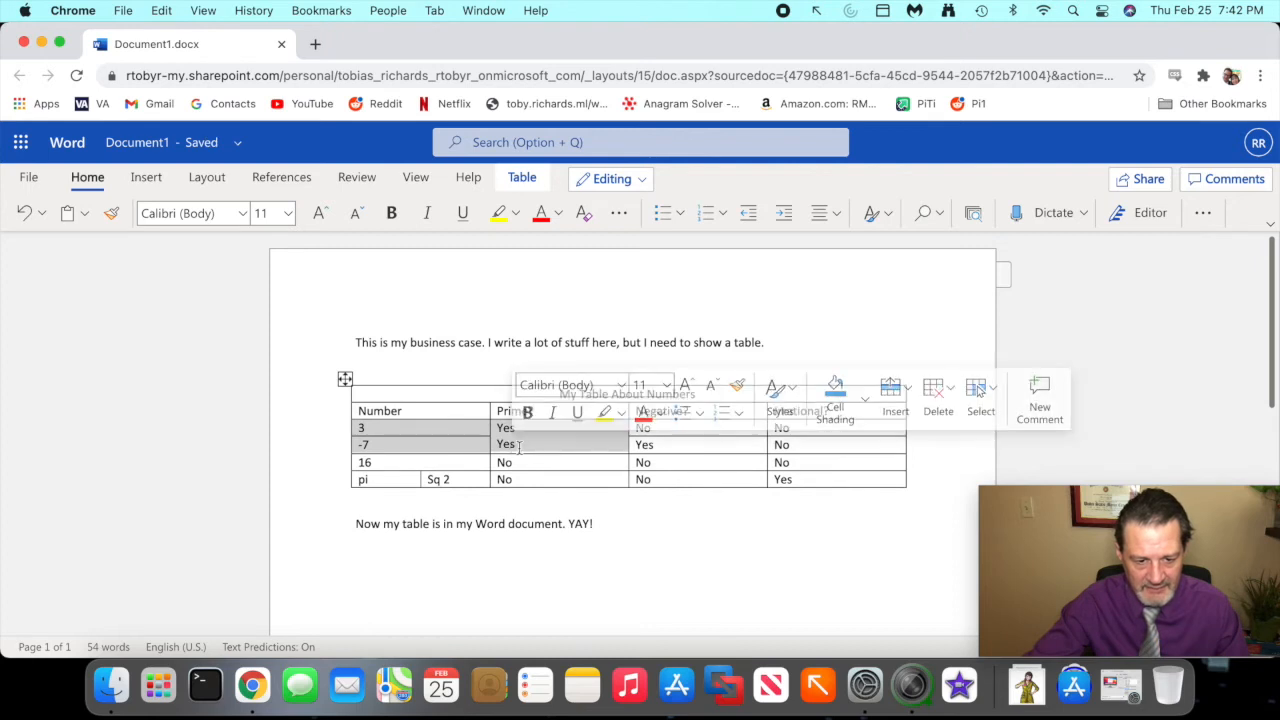
left_click(514, 444)
key("BackSpace")
key("BackSpace")
key("BackSpace")
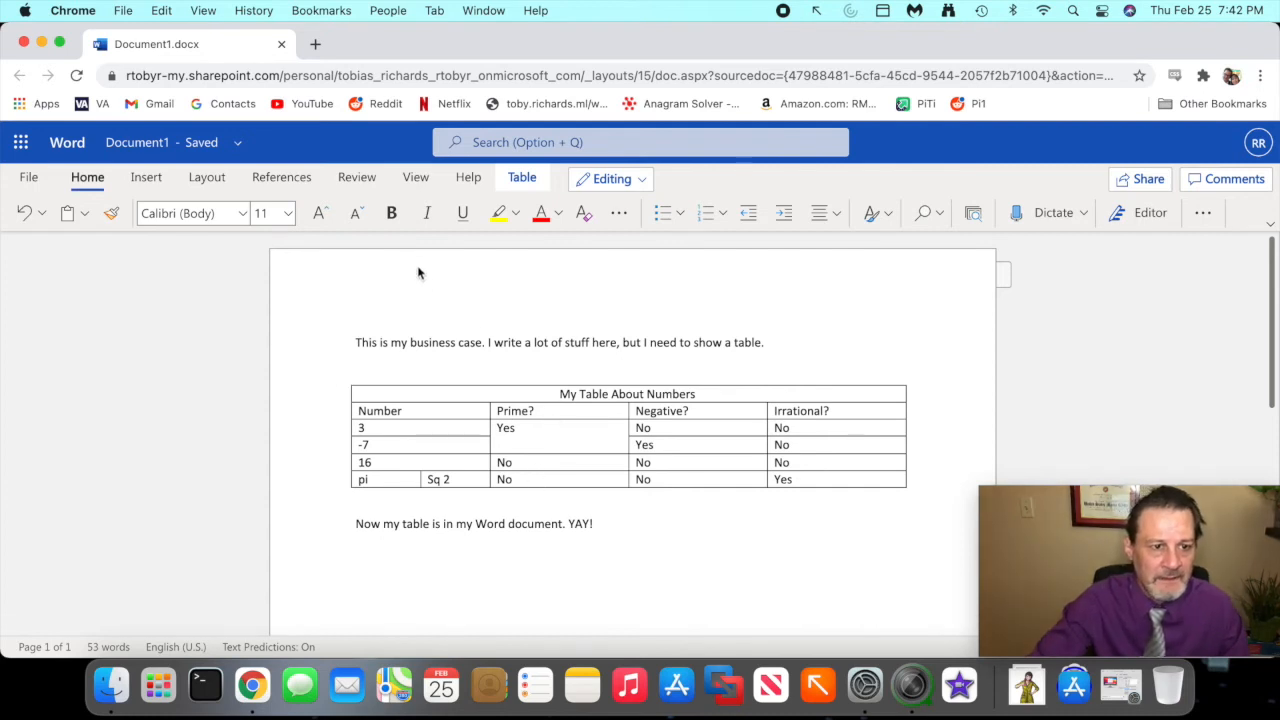
- Align the Yes in the merged Prime? cell to the bottom right
left_click(129, 280)
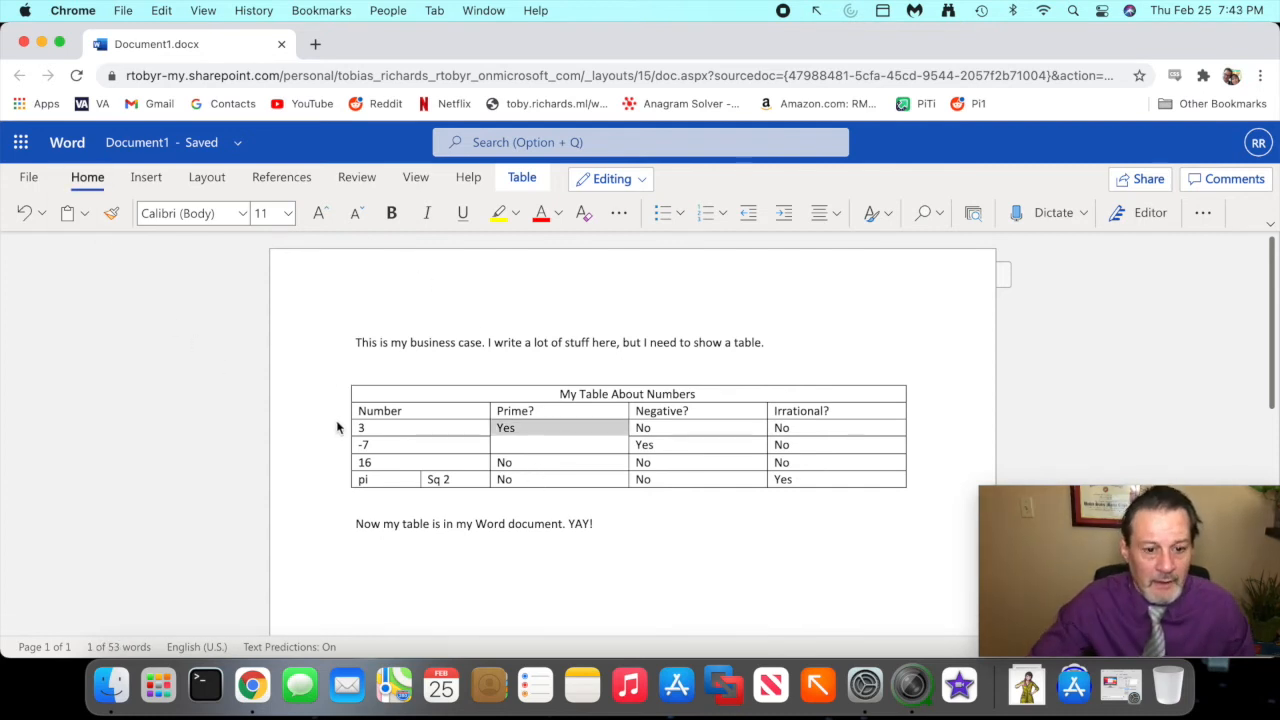
left_click(543, 428)
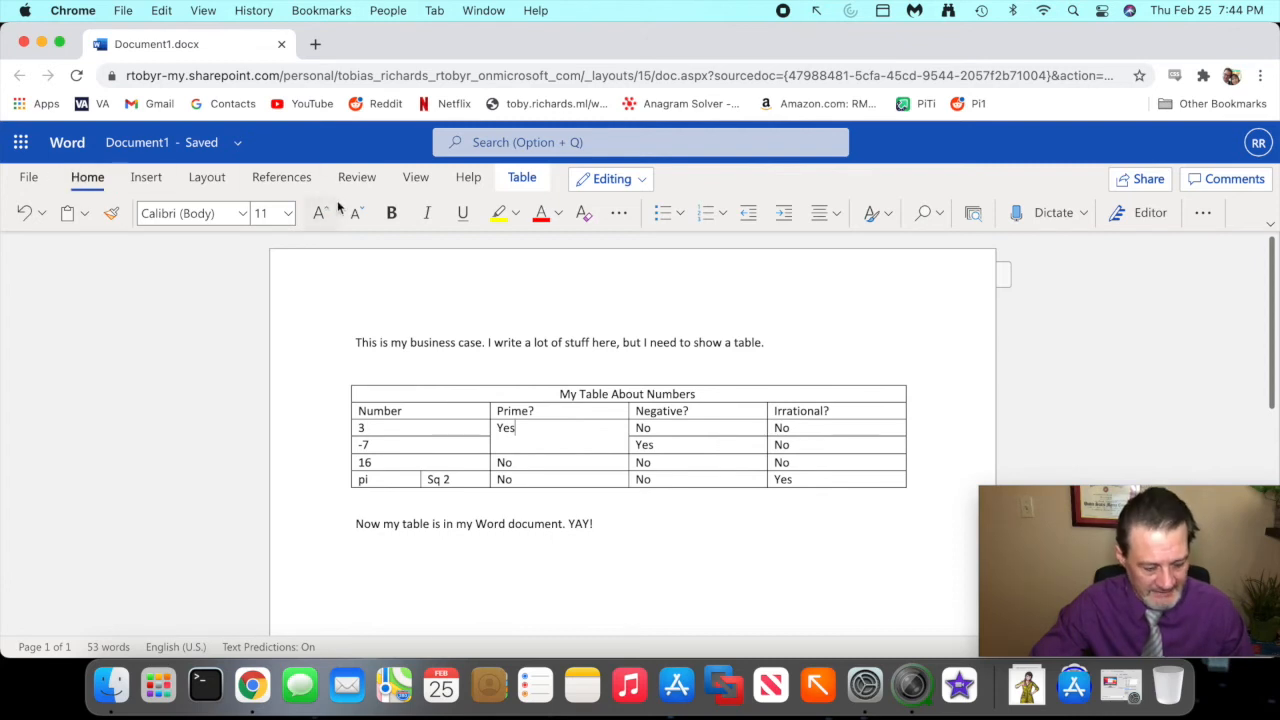
mouse_move(488, 193)
left_mouse_down()
mouse_move(540, 210)
mouse_move(515, 158)
mouse_move(497, 207)
left_mouse_up()
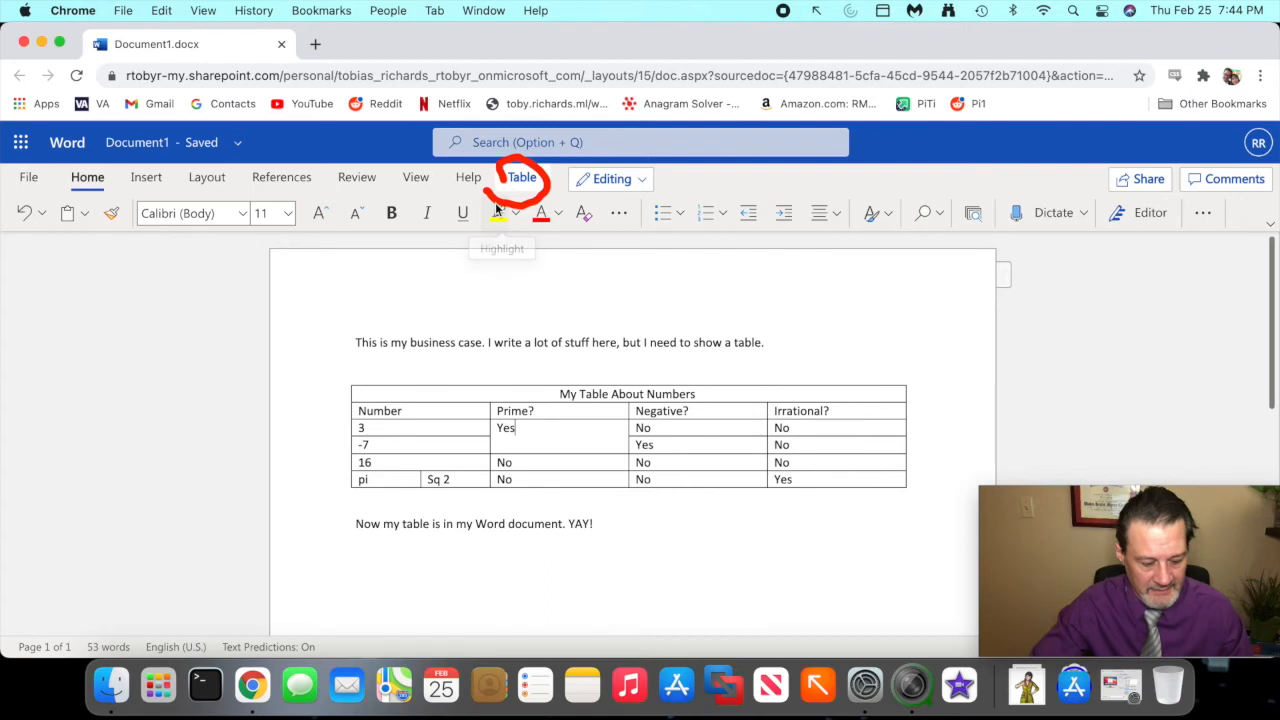
left_click(520, 177)
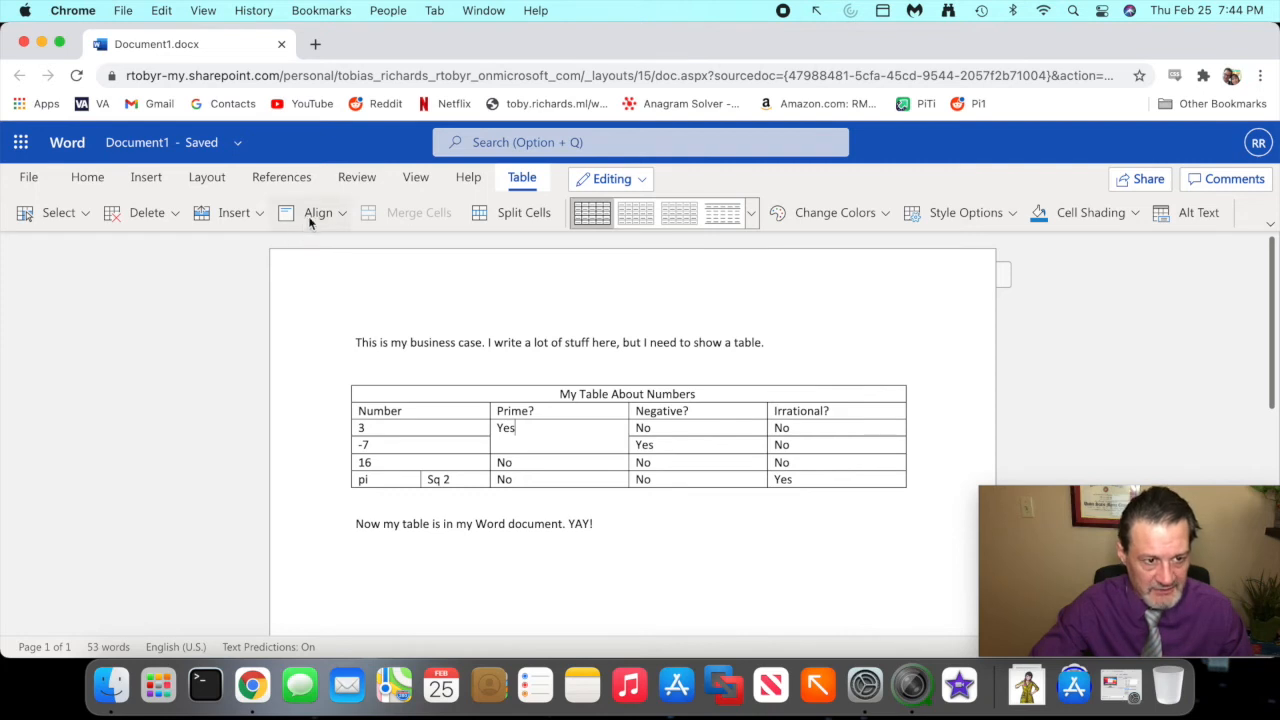
mouse_move(300, 236)
left_mouse_down()
mouse_move(245, 185)
mouse_move(278, 210)
left_mouse_up()
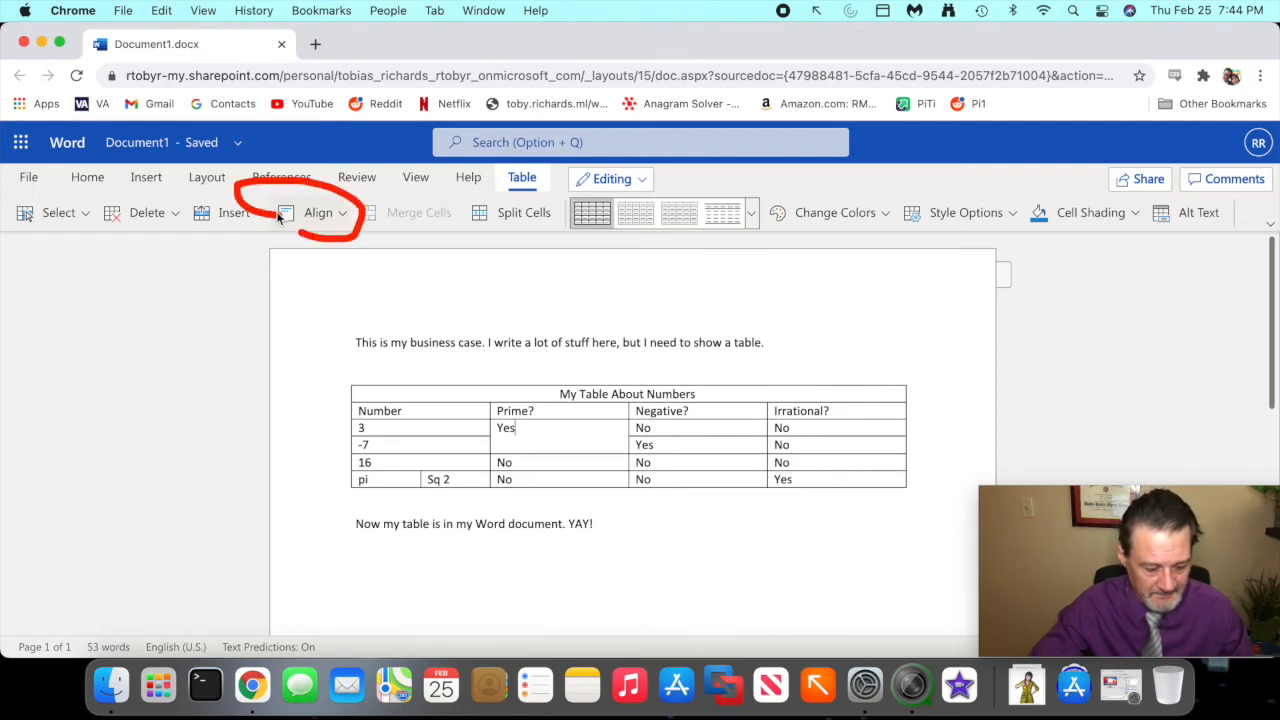
left_click(294, 214)
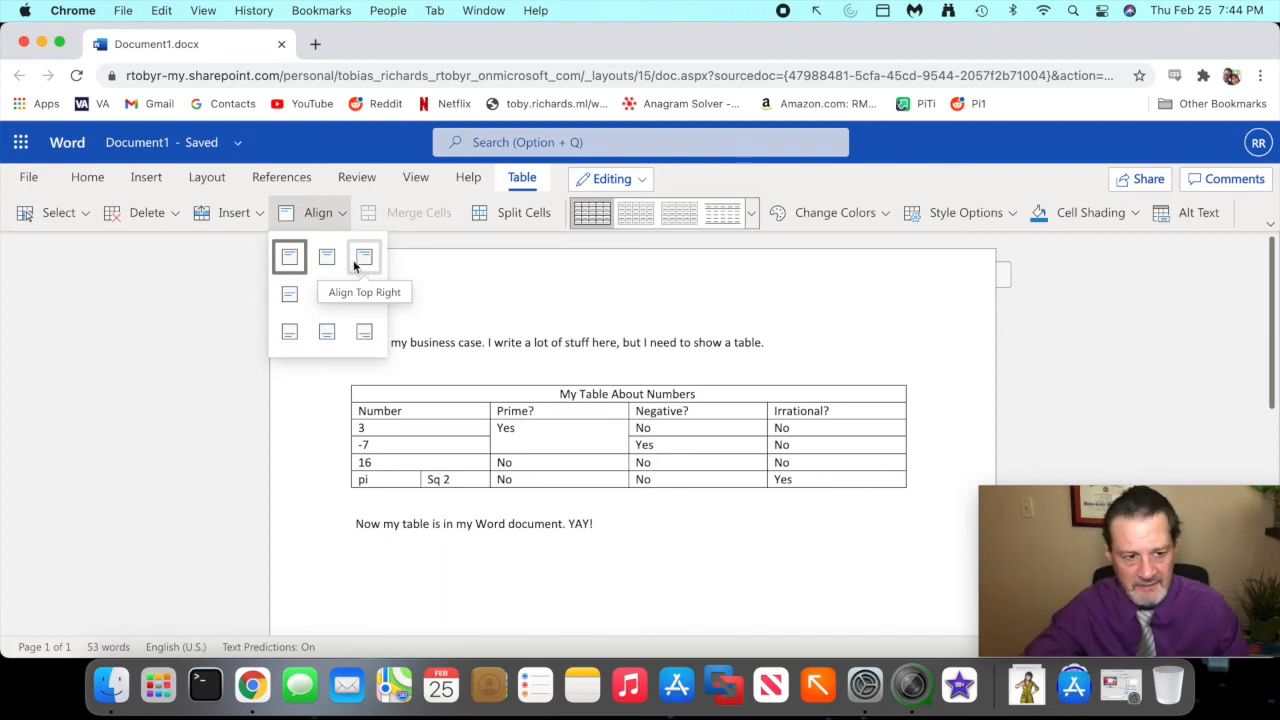
left_click(370, 344)
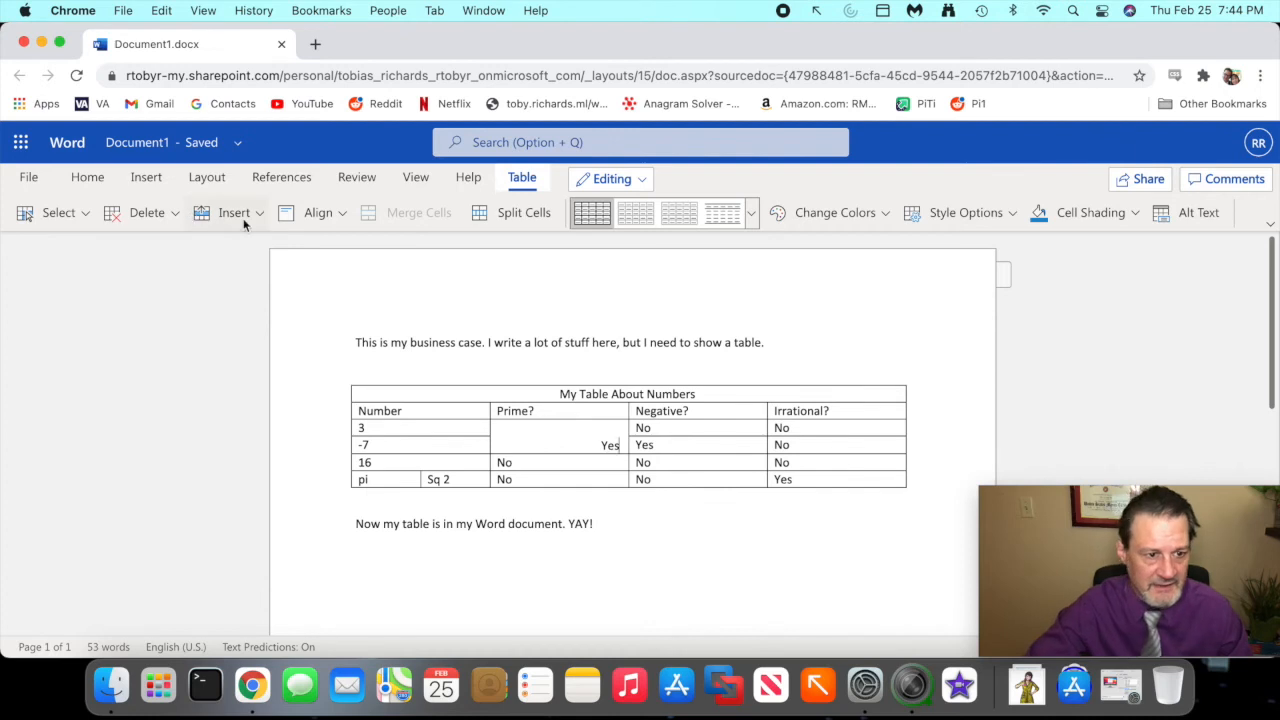
- Center the Yes horizontally and vertically in the merged Prime? cell
left_click(318, 212)
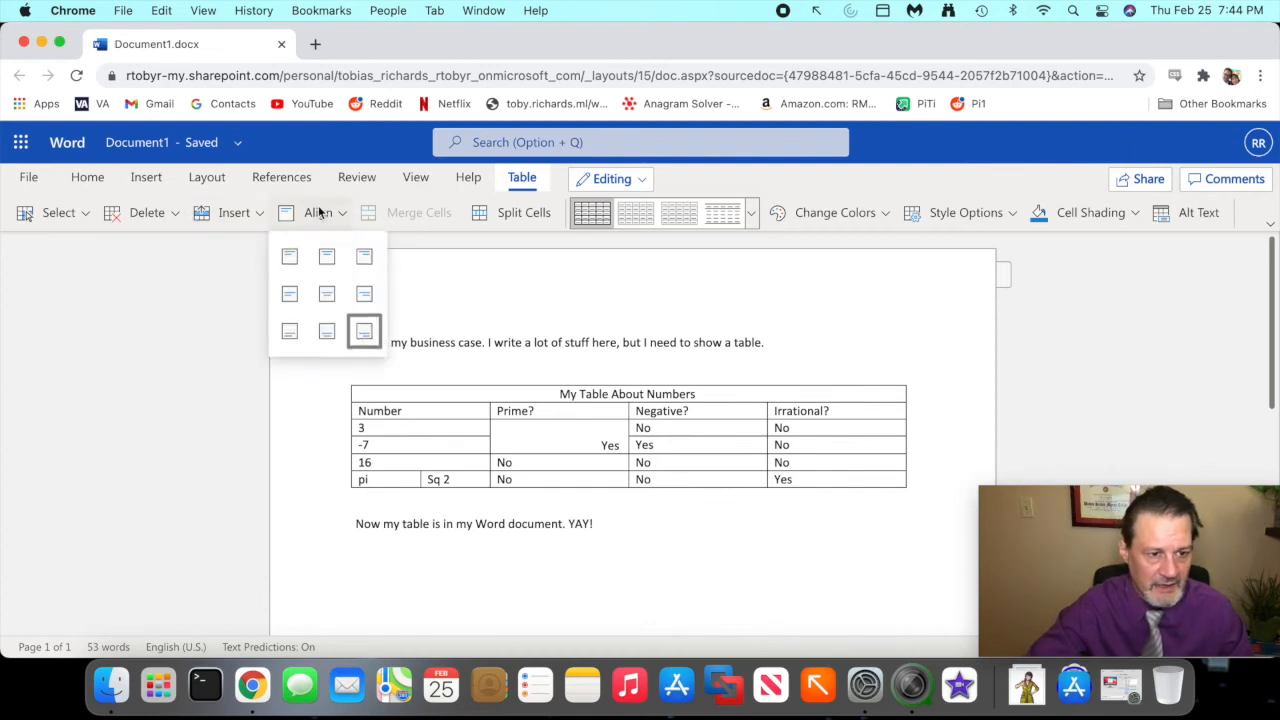
left_click(327, 293)
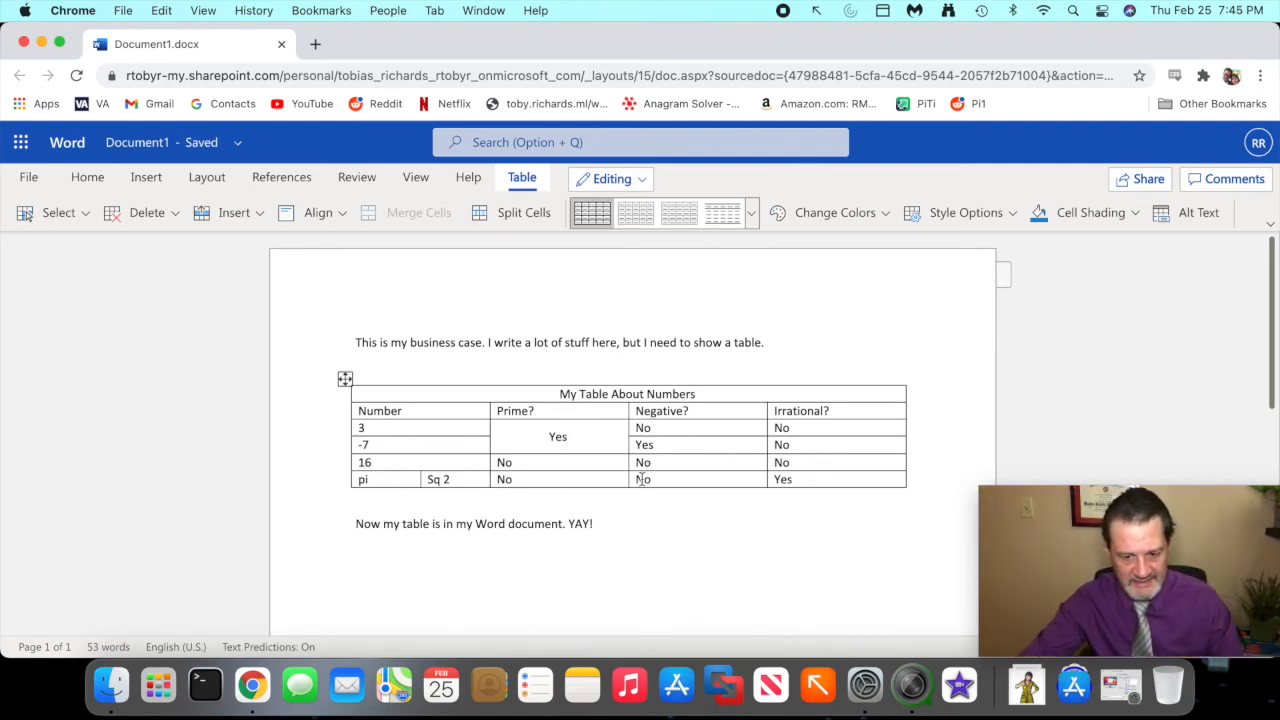
mouse_move(690, 452)
left_mouse_down()
mouse_move(533, 457)
mouse_move(492, 512)
mouse_move(702, 517)
mouse_move(674, 434)
left_mouse_up()
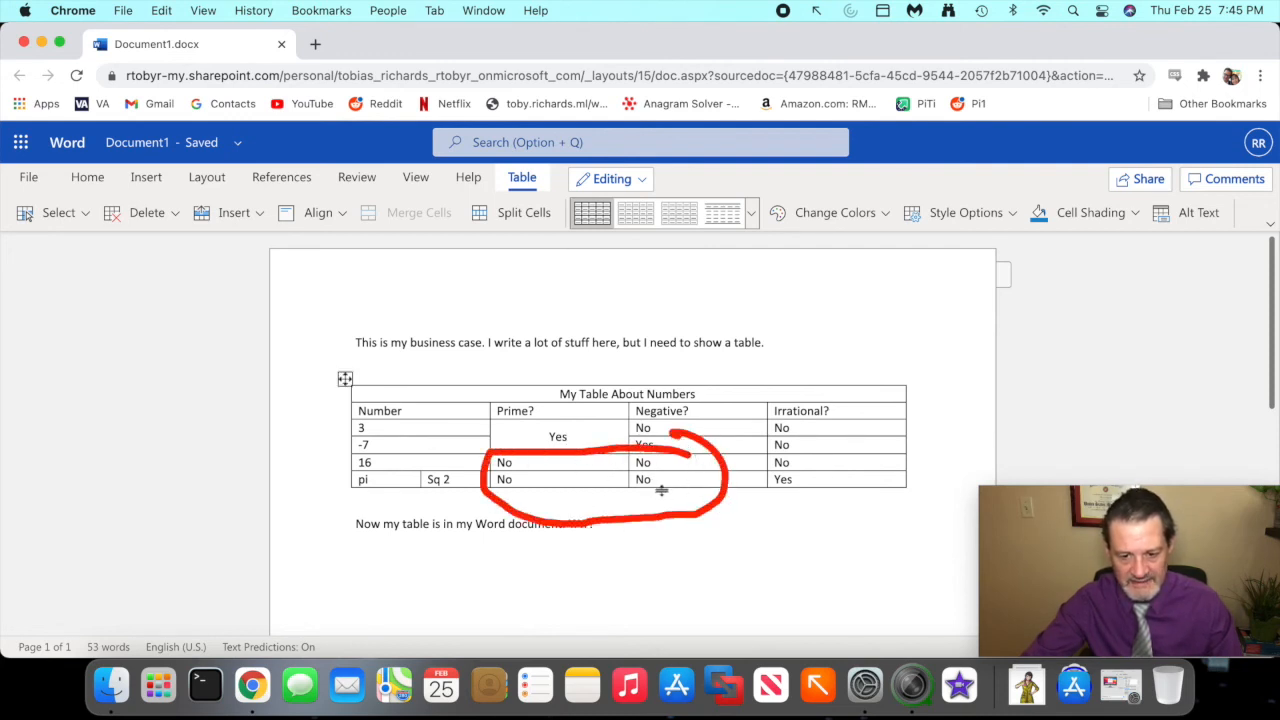
mouse_move(818, 405)
left_mouse_down()
mouse_move(778, 456)
mouse_move(870, 440)
mouse_move(800, 425)
left_mouse_up()
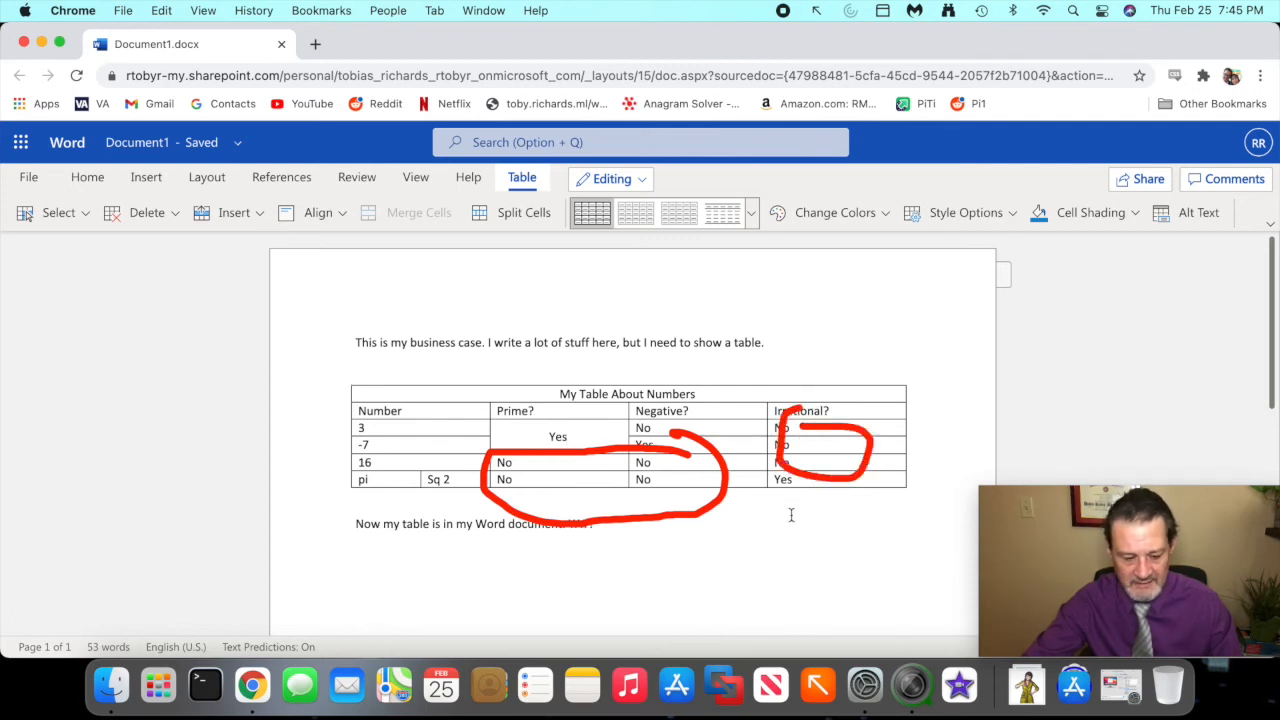
key("Escape")
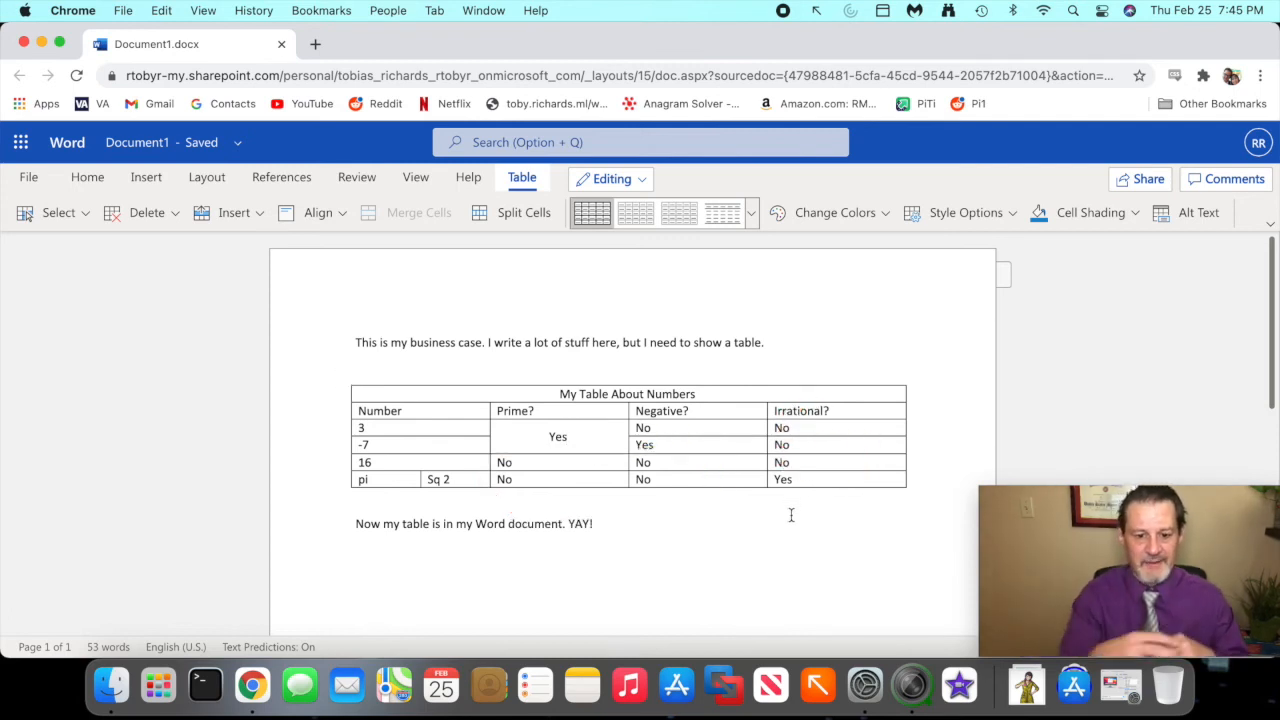